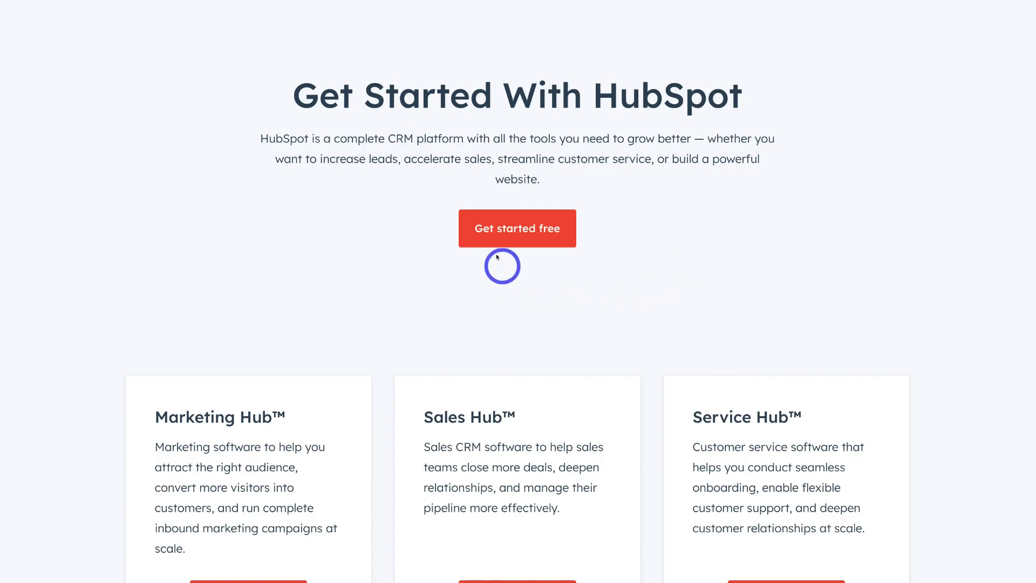
Start the free HubSpot signup and continue with a Google account.
click(480, 239)
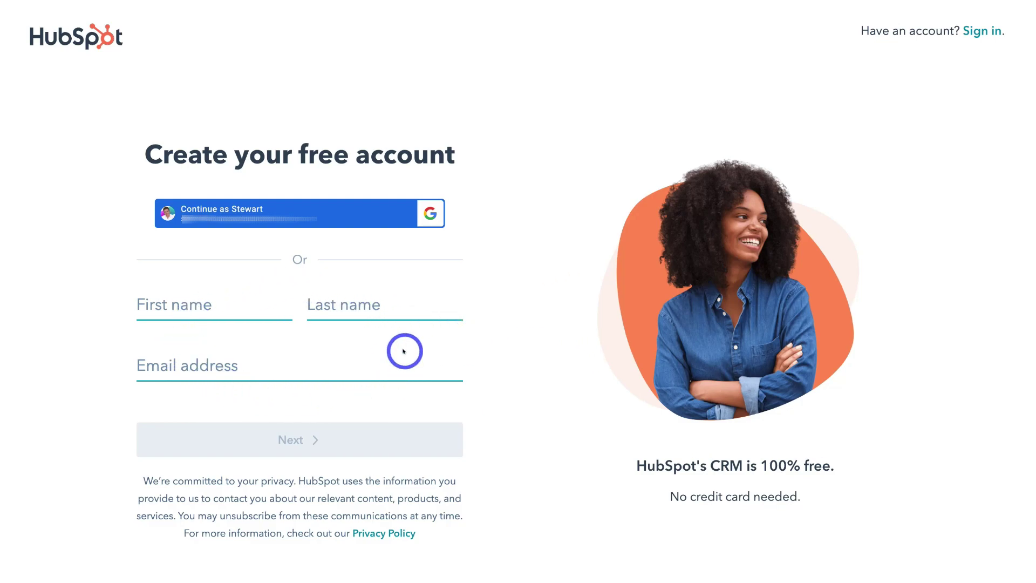
click(217, 215)
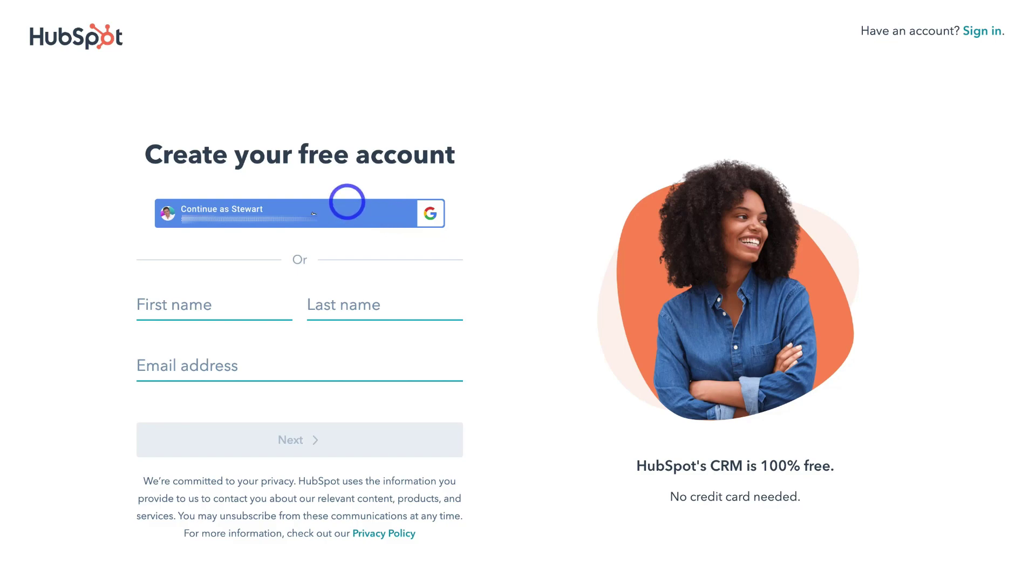
click(278, 218)
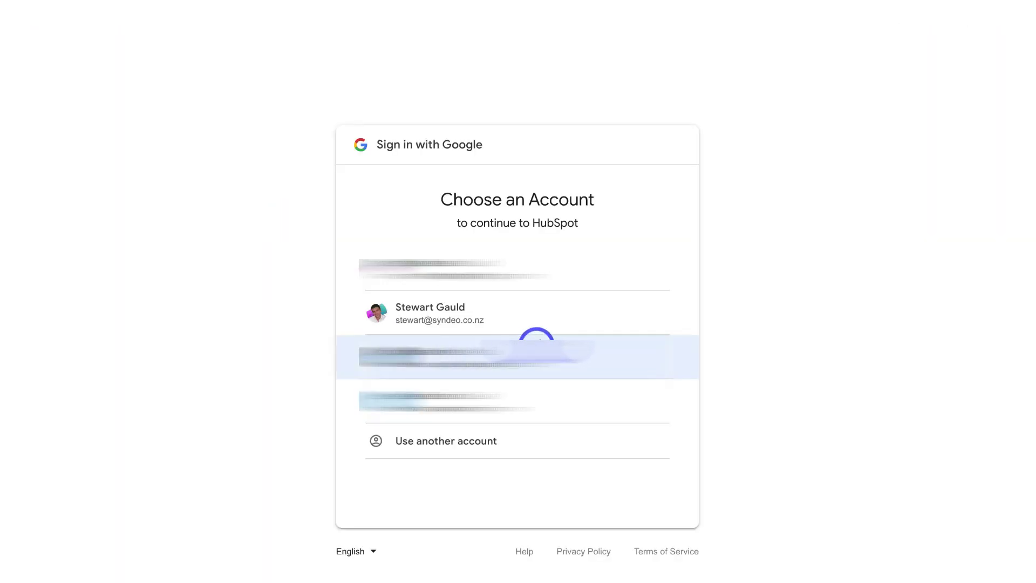
Choose the listed Google account to sign in to HubSpot.
click(594, 316)
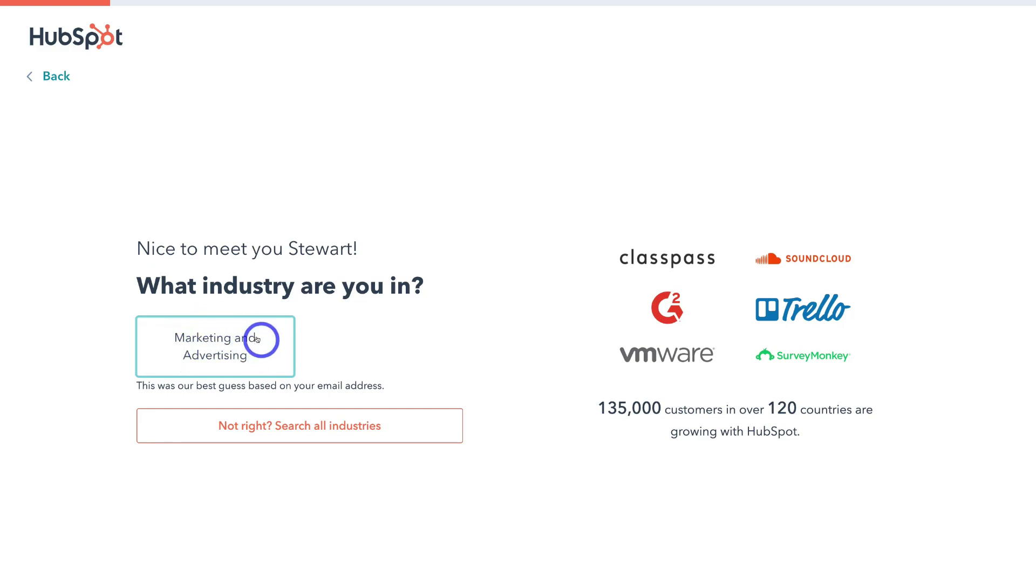
Answer the industry as Marketing and Advertising and the job role as Director.
click(273, 336)
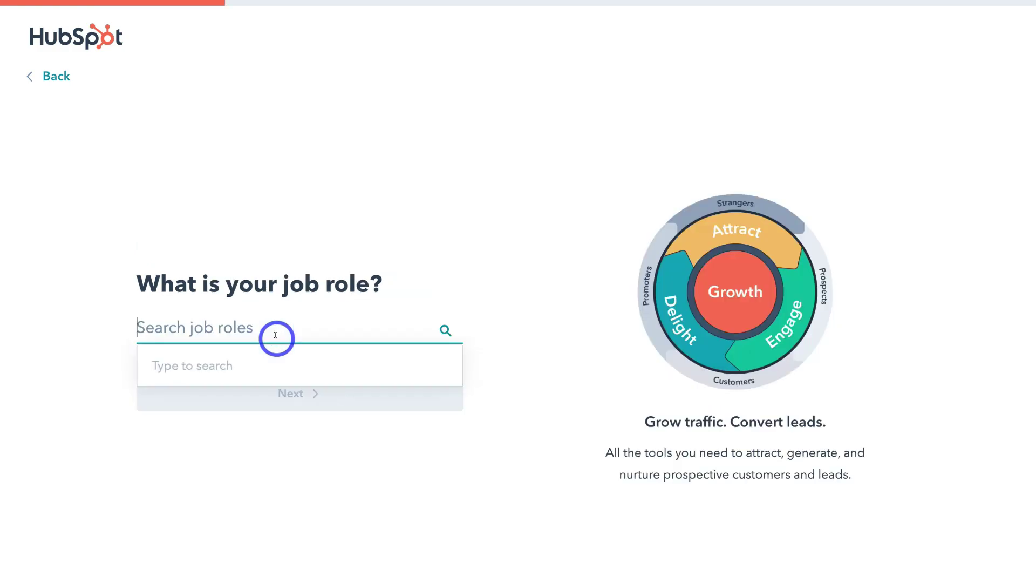
text(direct)
click(264, 365)
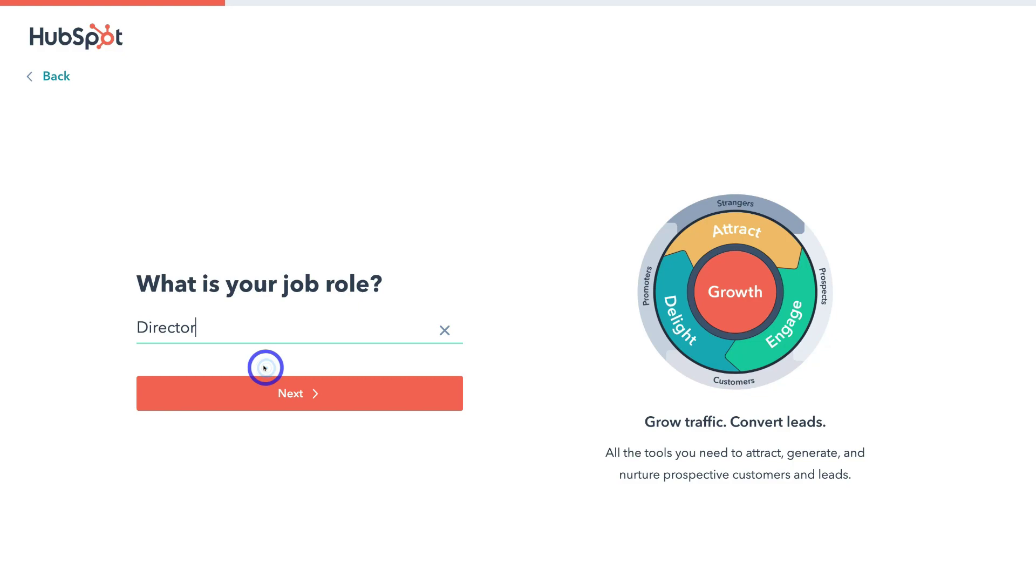
click(347, 396)
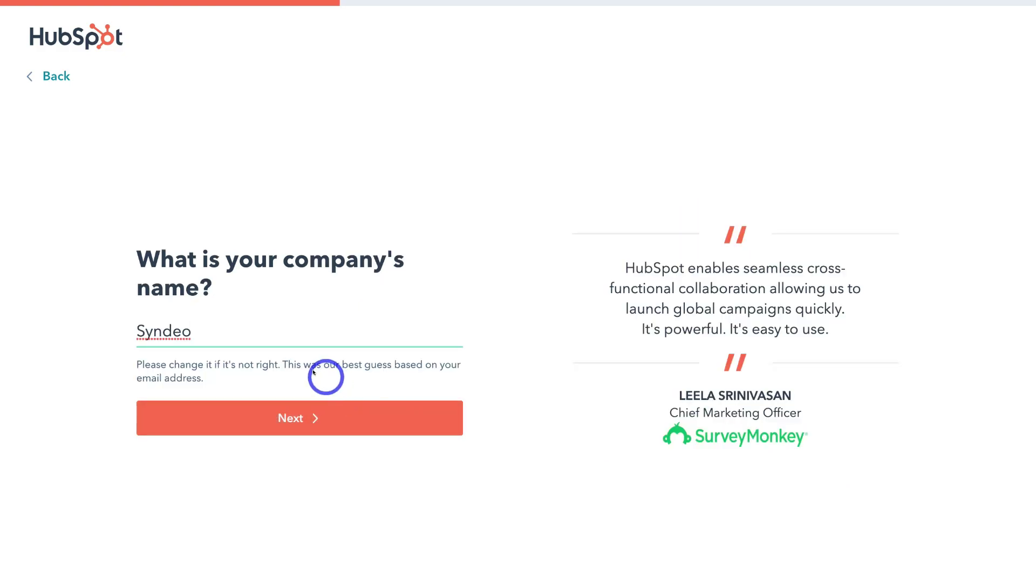
Set the company name to Syndeo Media, size 2 to 5, and confirm the website syndeo.co.nz.
text(Media)
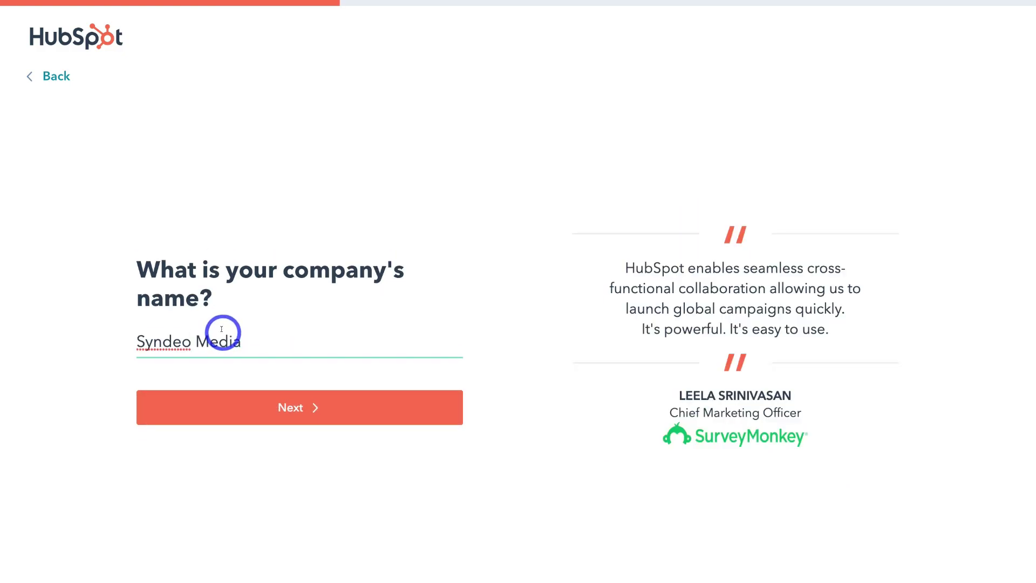
click(354, 407)
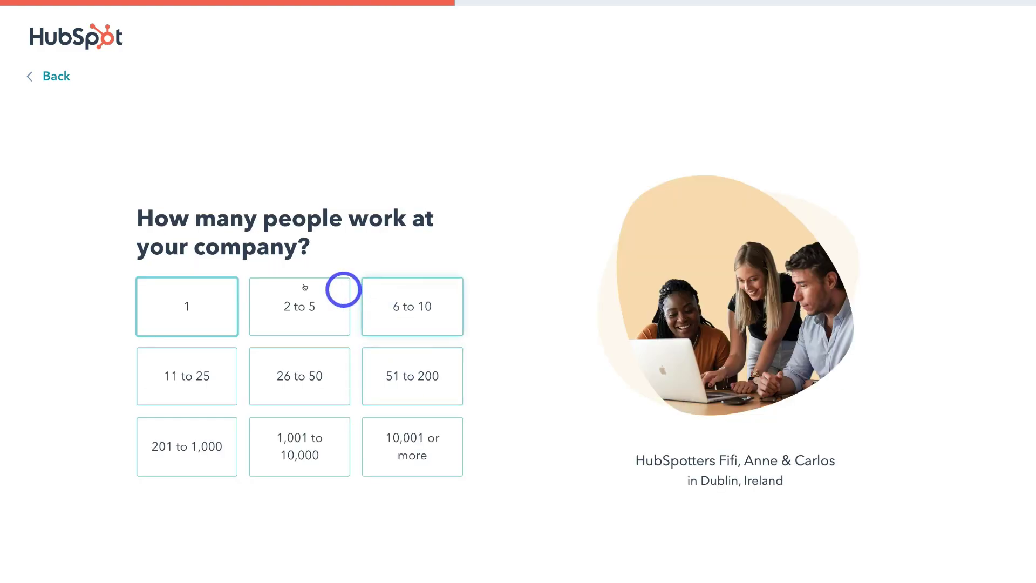
click(321, 308)
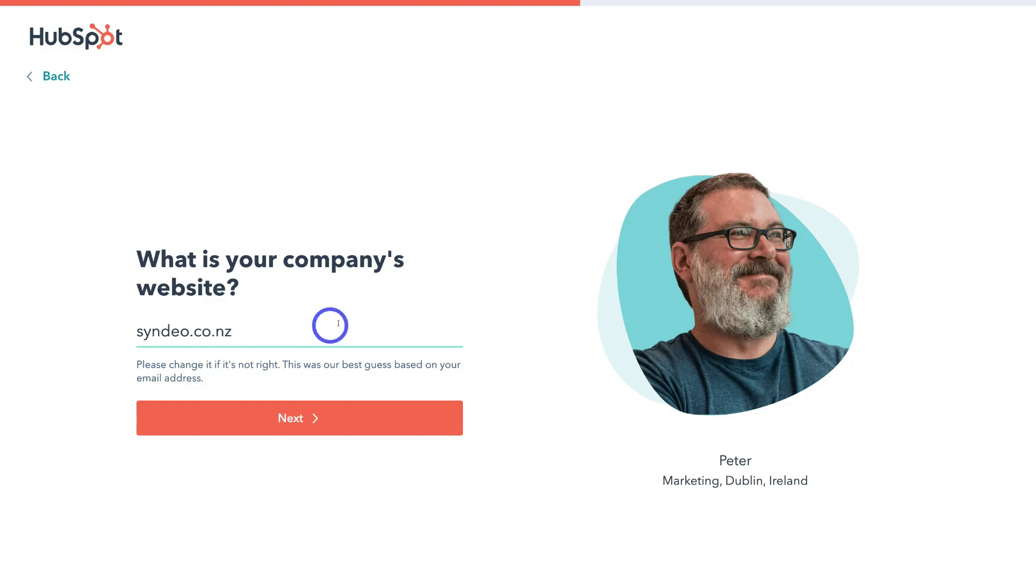
click(345, 416)
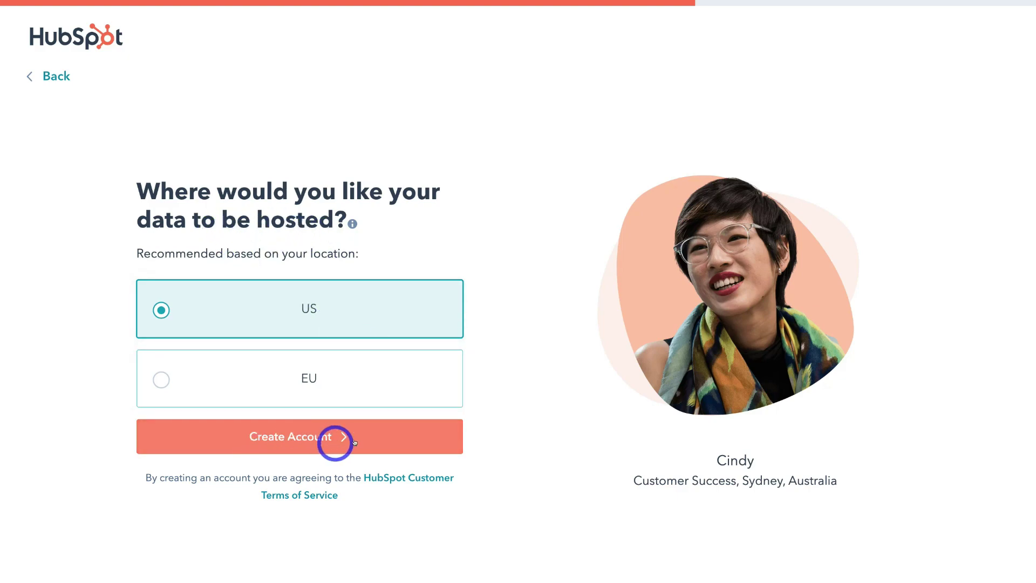
Create the account with US hosting, mark yourself as experienced, and choose Sales first.
click(382, 442)
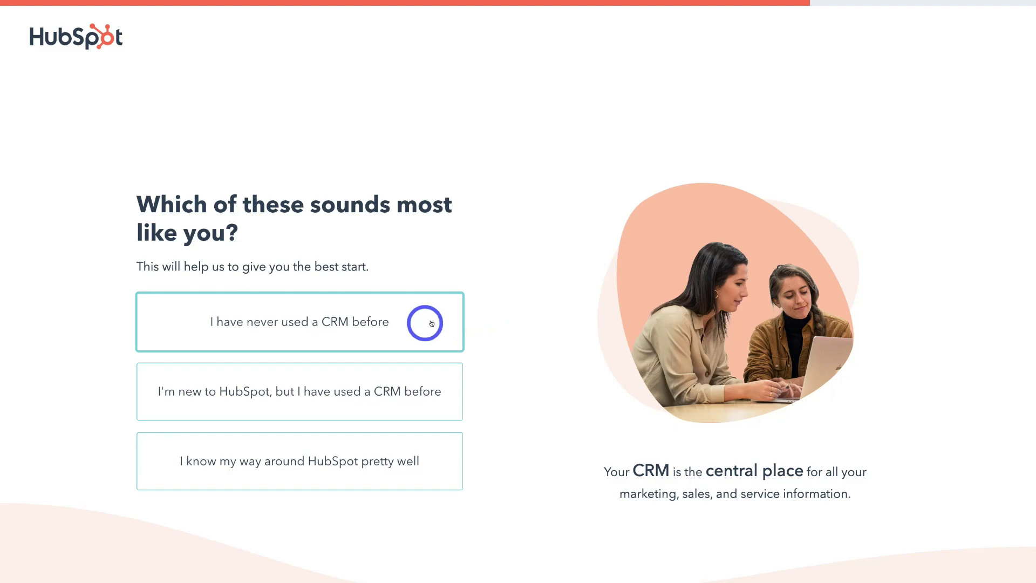
click(407, 458)
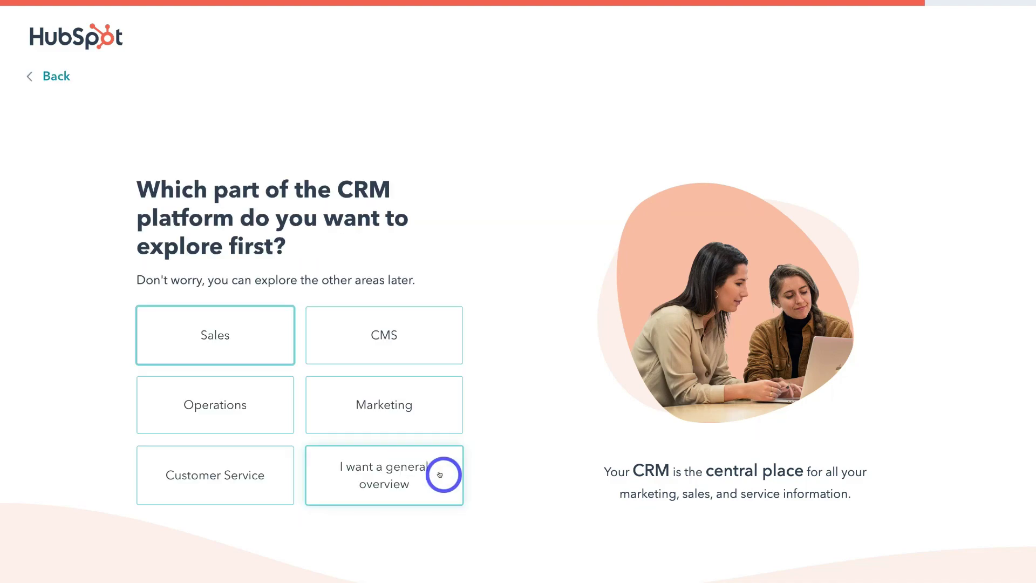
click(245, 346)
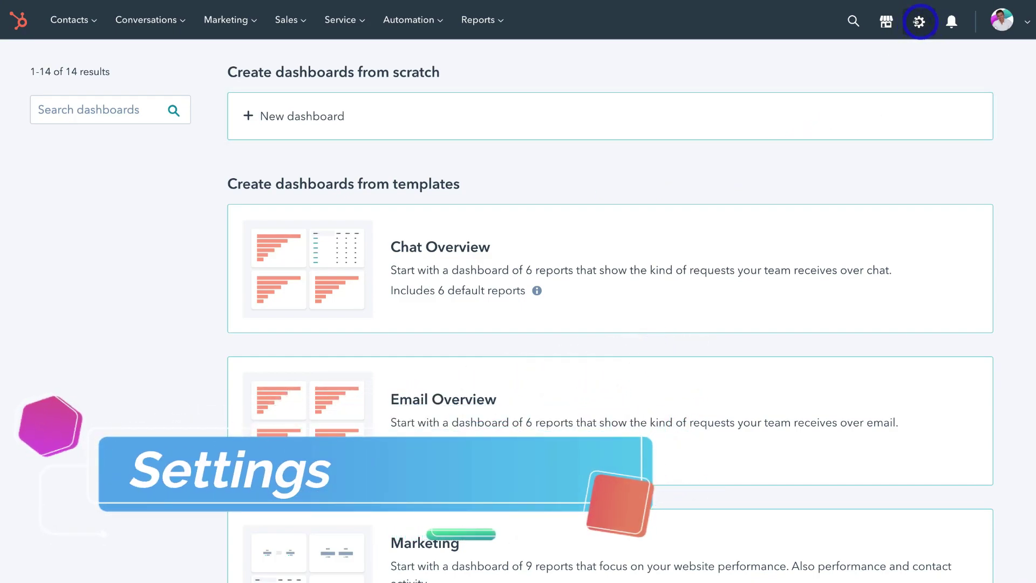
In account settings, paste the phone number into the profile.
click(916, 22)
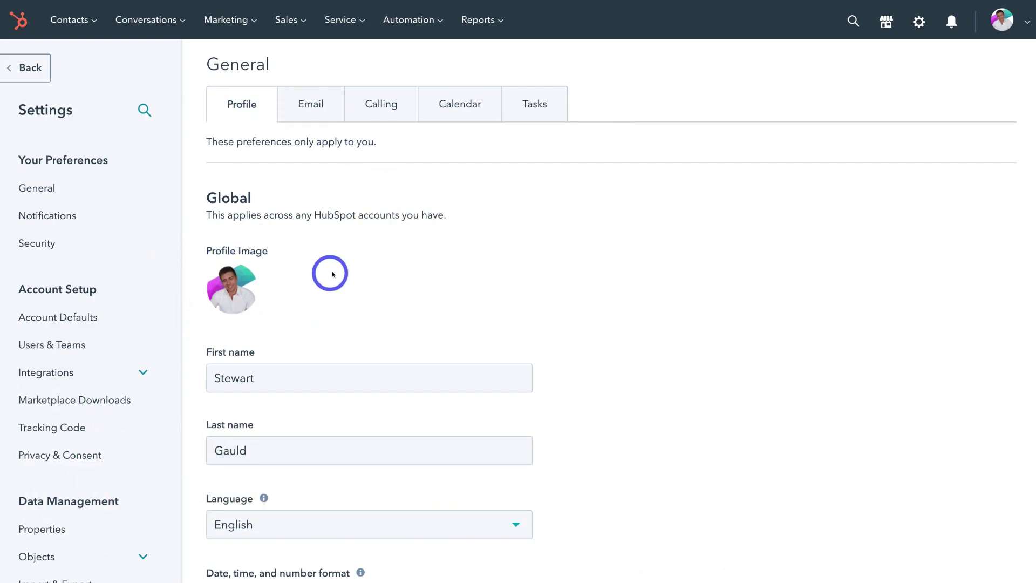
scroll(620, 307, down, 2)
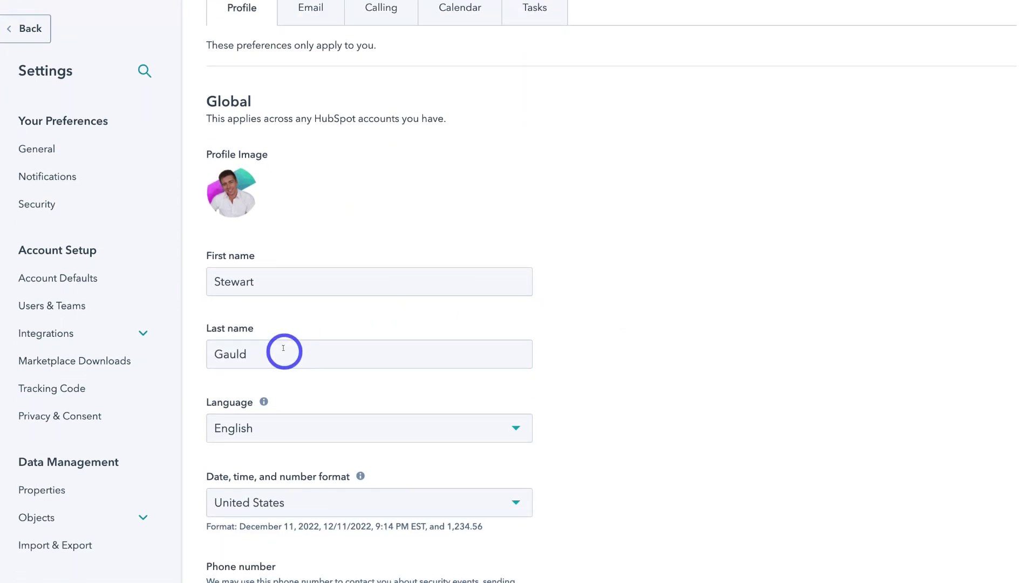
scroll(286, 348, down, 4)
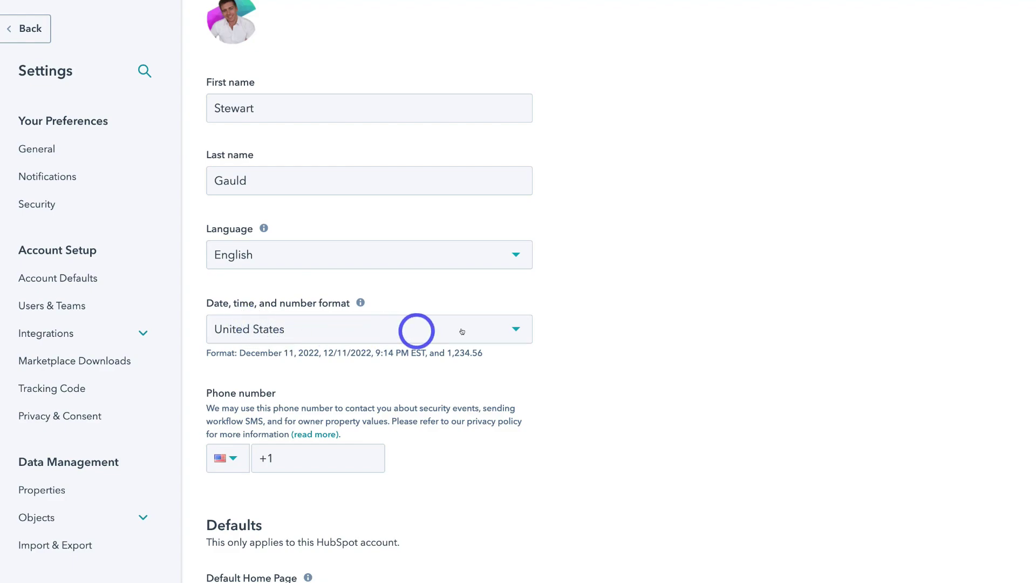
scroll(551, 329, down, 1)
scroll(551, 329, up, 1)
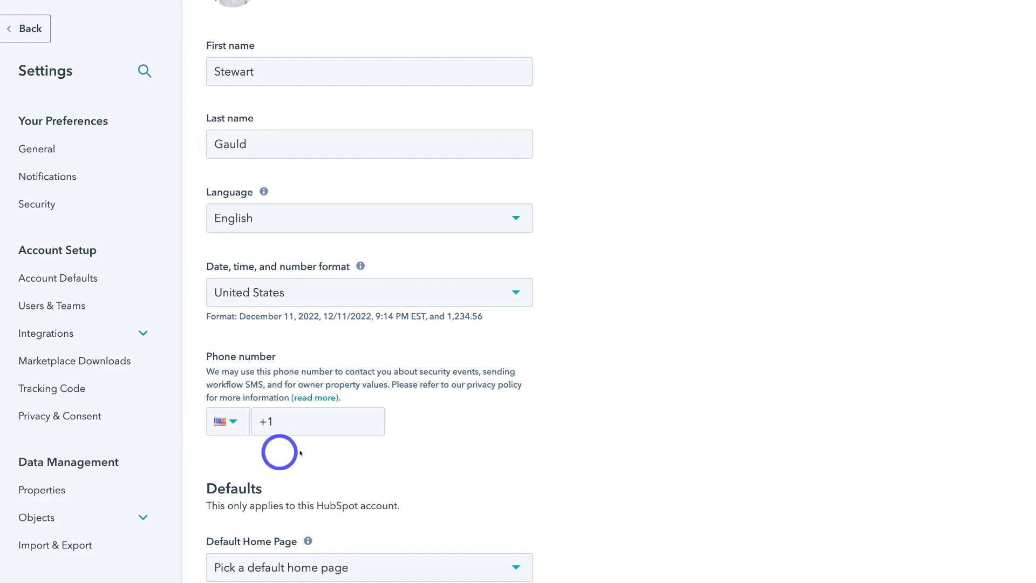
click(378, 423)
key(ctrl+v)
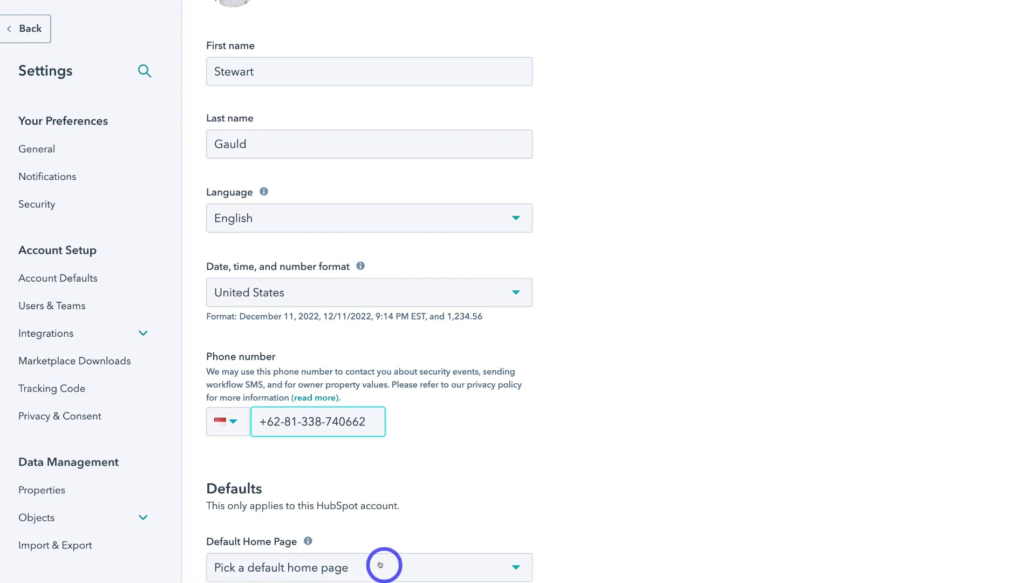
Make Activity Feed the default home page and save the profile.
click(406, 564)
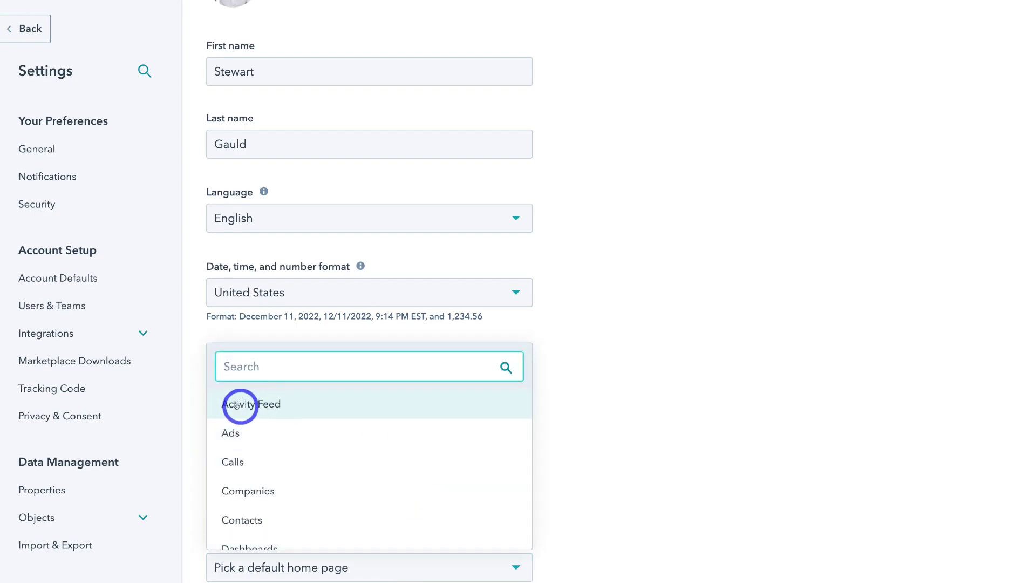
click(302, 403)
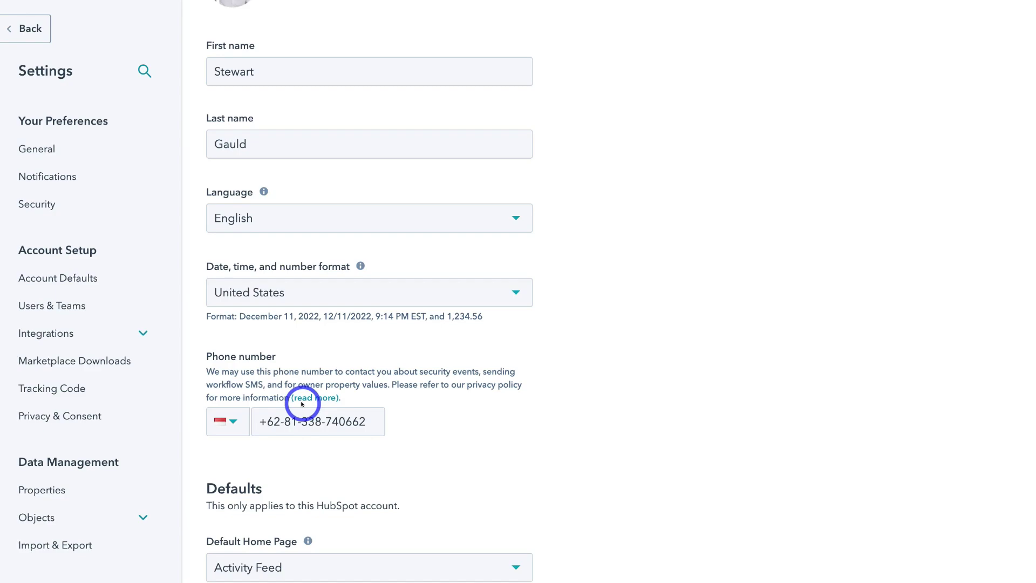
click(53, 582)
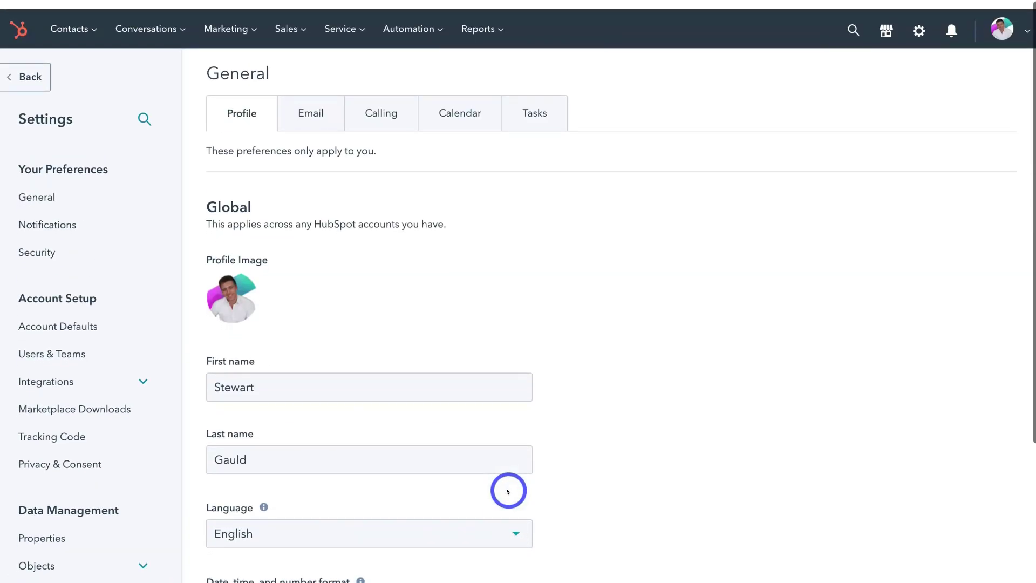
Switch to the Email section of the personal preferences.
click(310, 113)
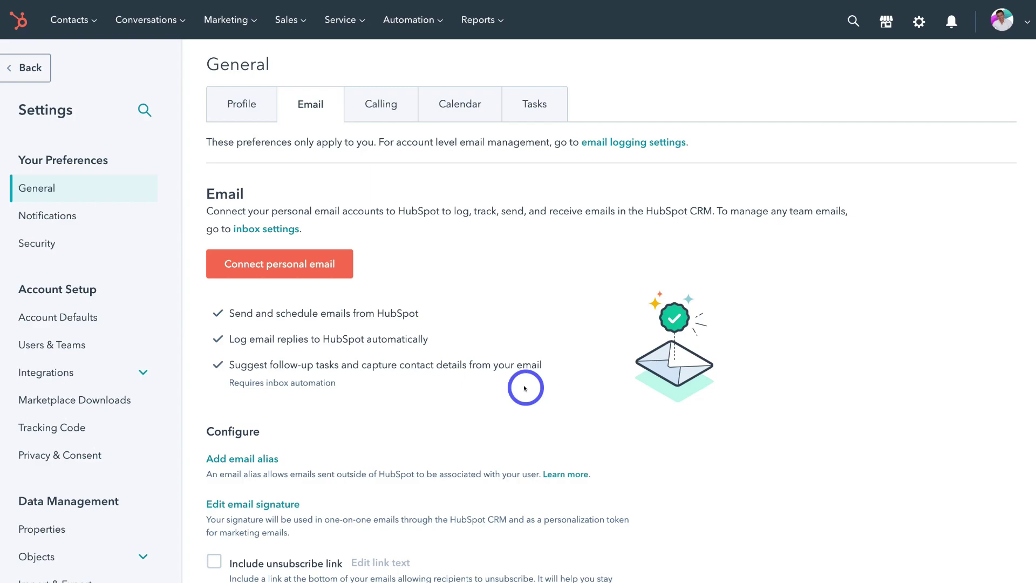
Start connecting a personal inbox and submit the work email address.
click(296, 270)
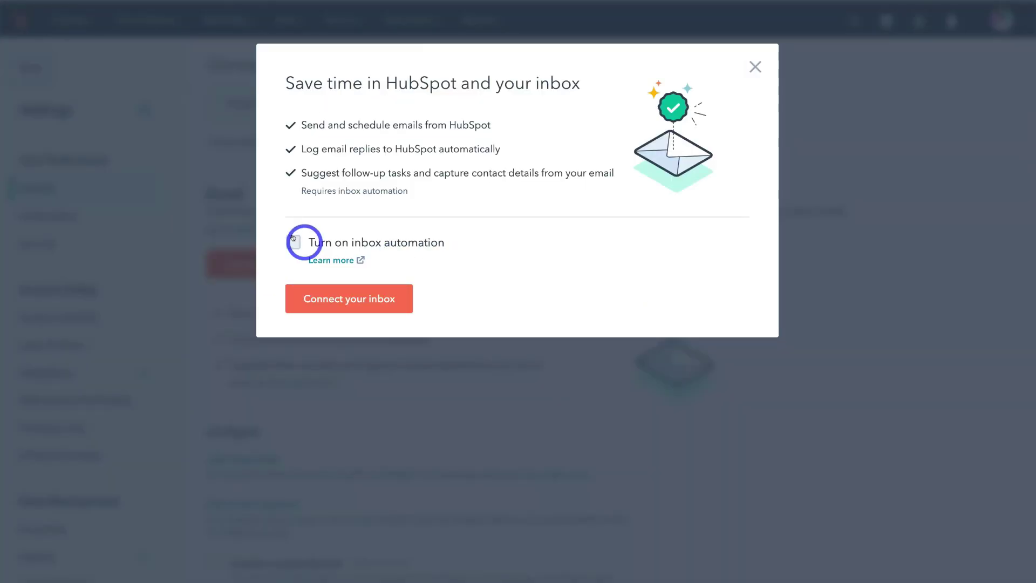
click(293, 239)
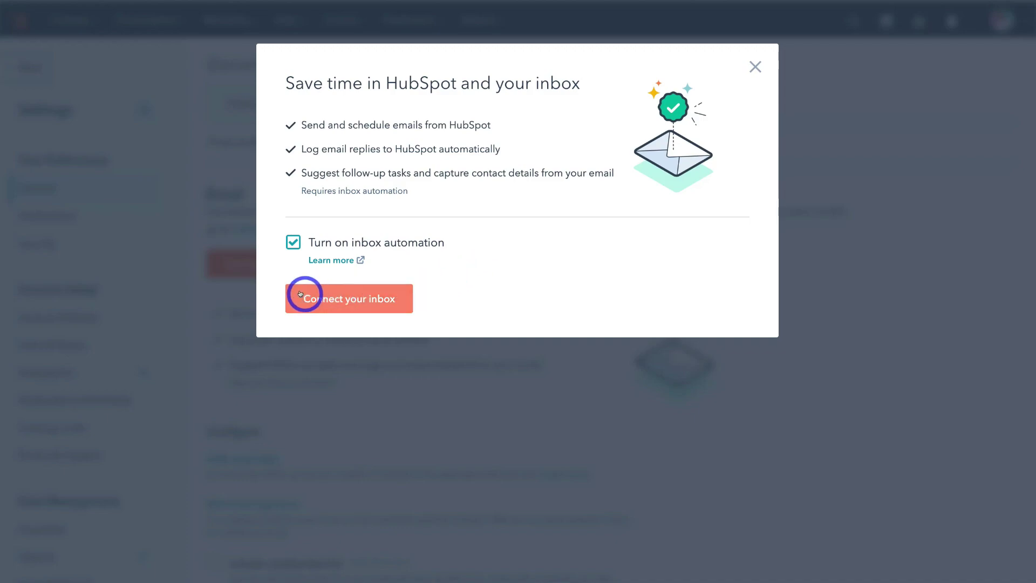
click(364, 299)
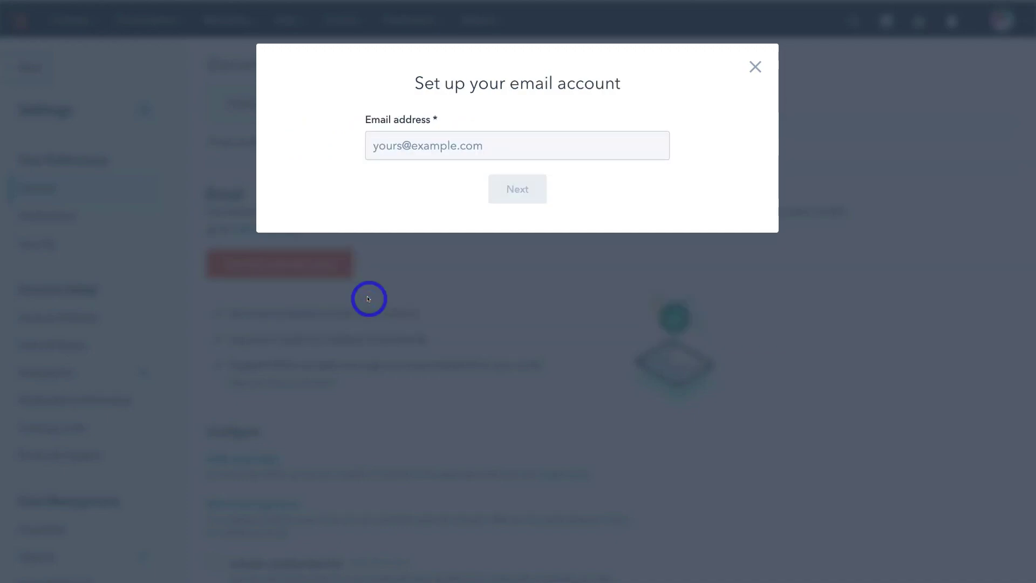
click(414, 144)
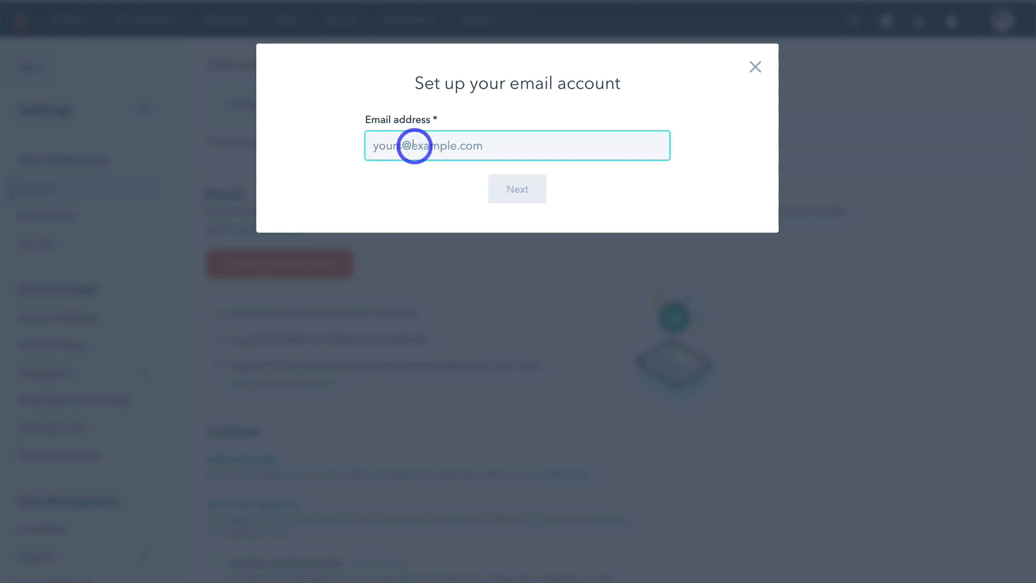
click(511, 191)
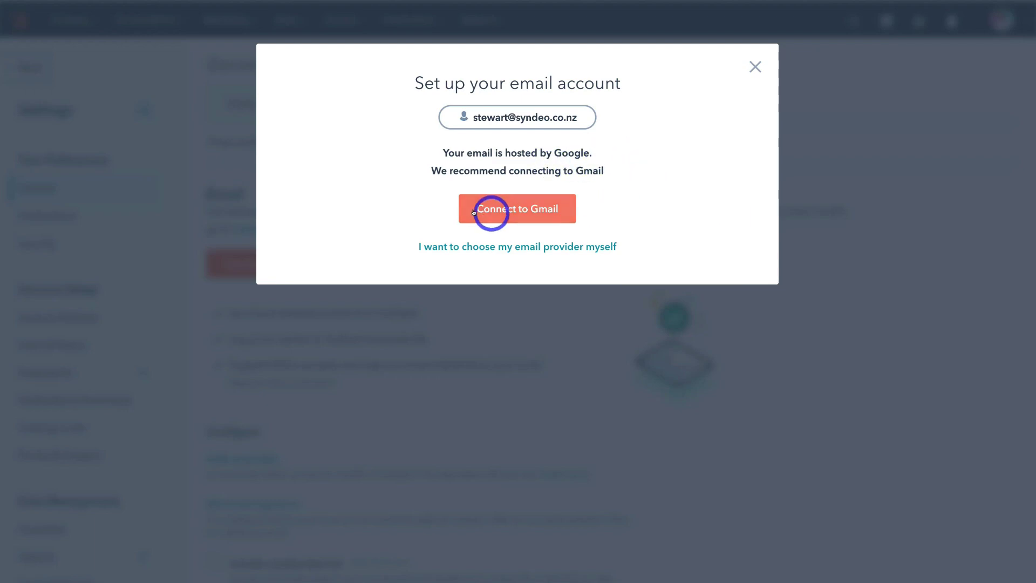
Connect the inbox through Gmail, choosing the work Google account and allowing access.
click(523, 209)
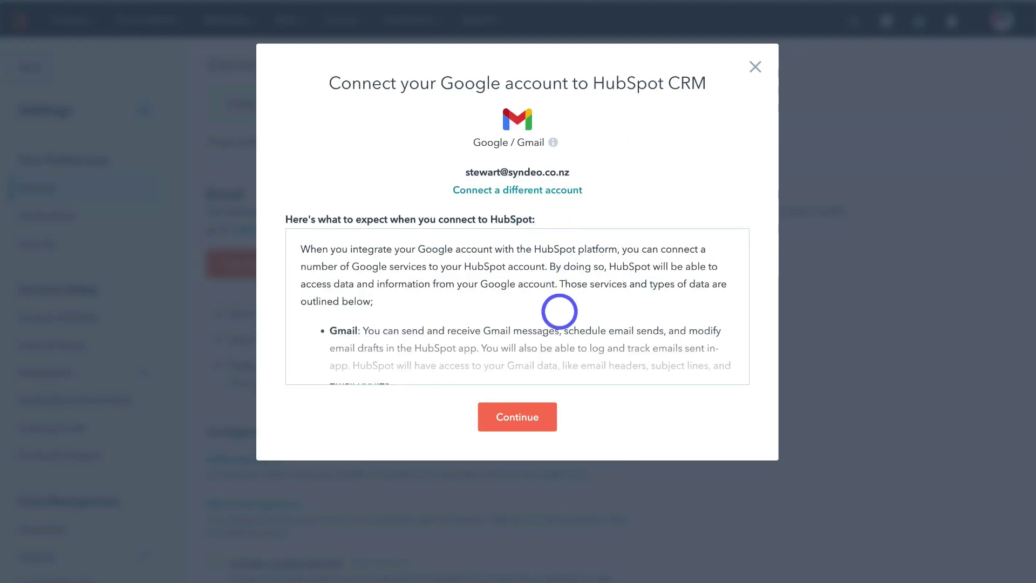
click(519, 418)
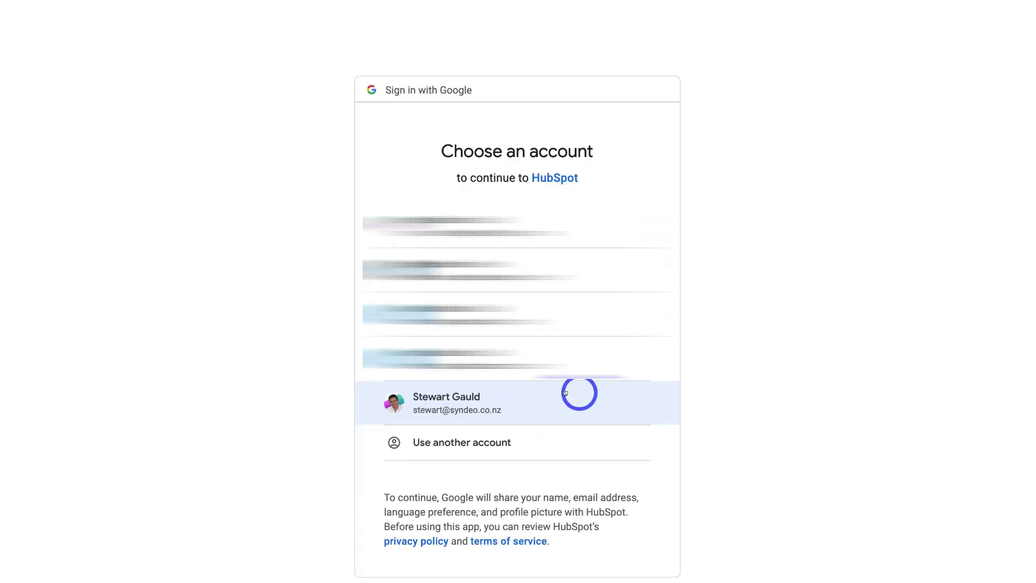
click(598, 412)
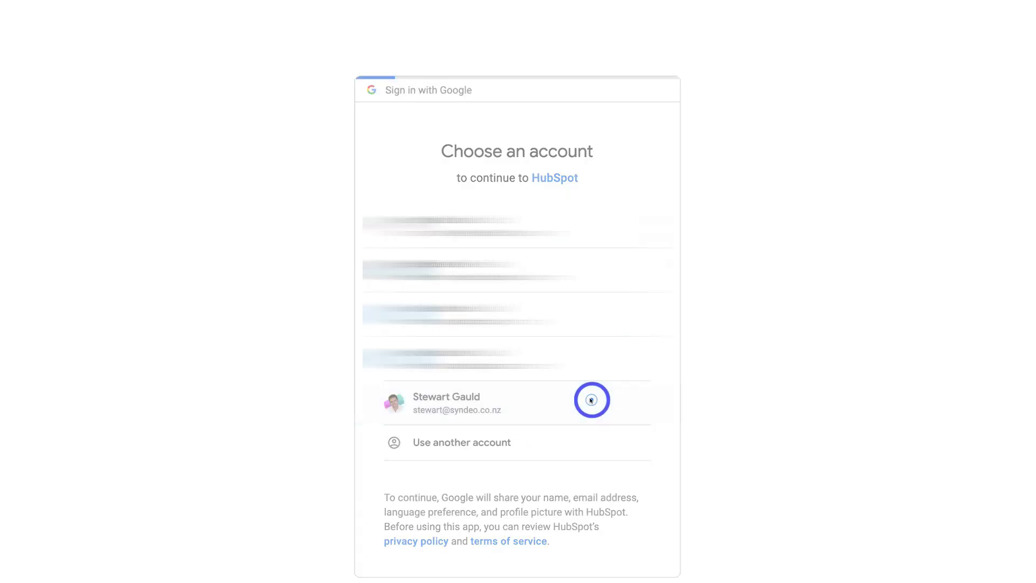
scroll(590, 400, down, 3)
click(588, 542)
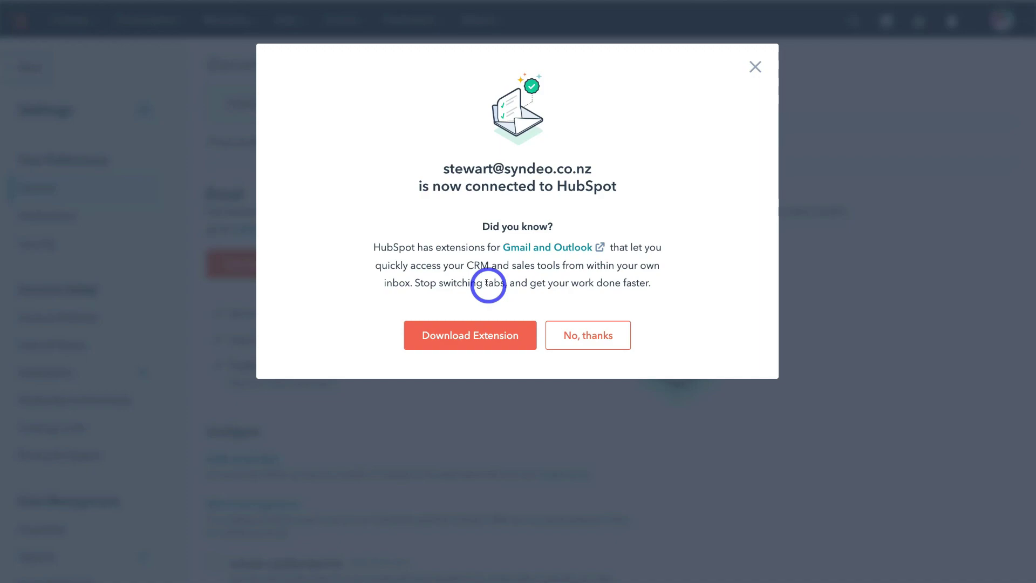
Decline the extension offer, tick Include unsubscribe link, and save the email preferences.
click(588, 336)
scroll(588, 337, down, 4)
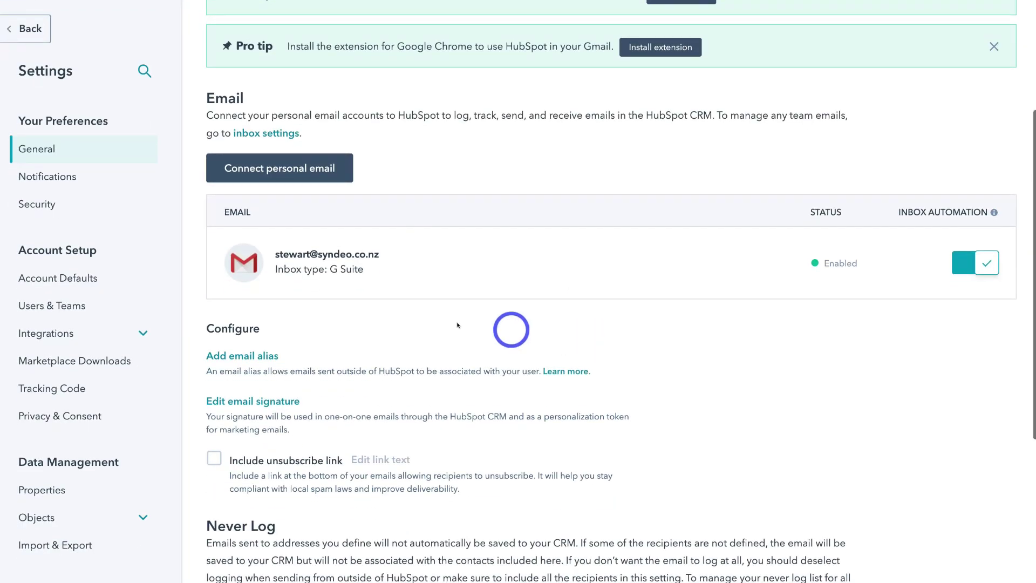
mouse_move(952, 270)
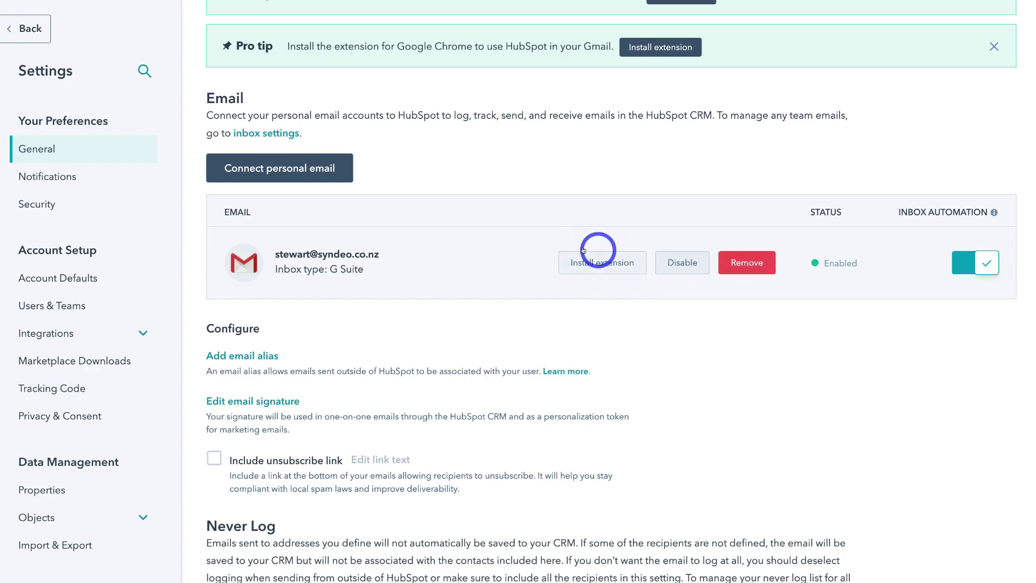
scroll(623, 276, down, 1)
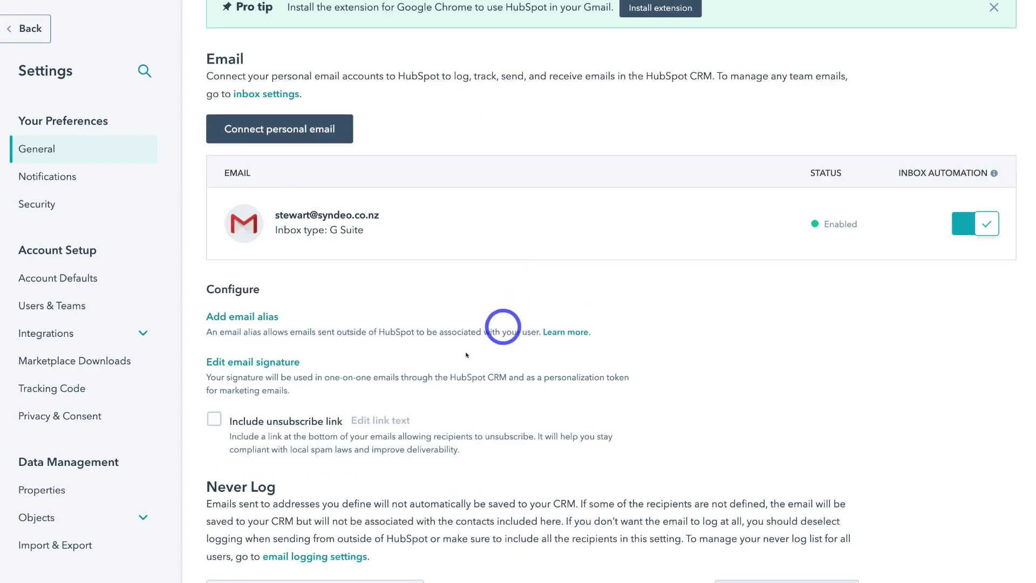
click(214, 417)
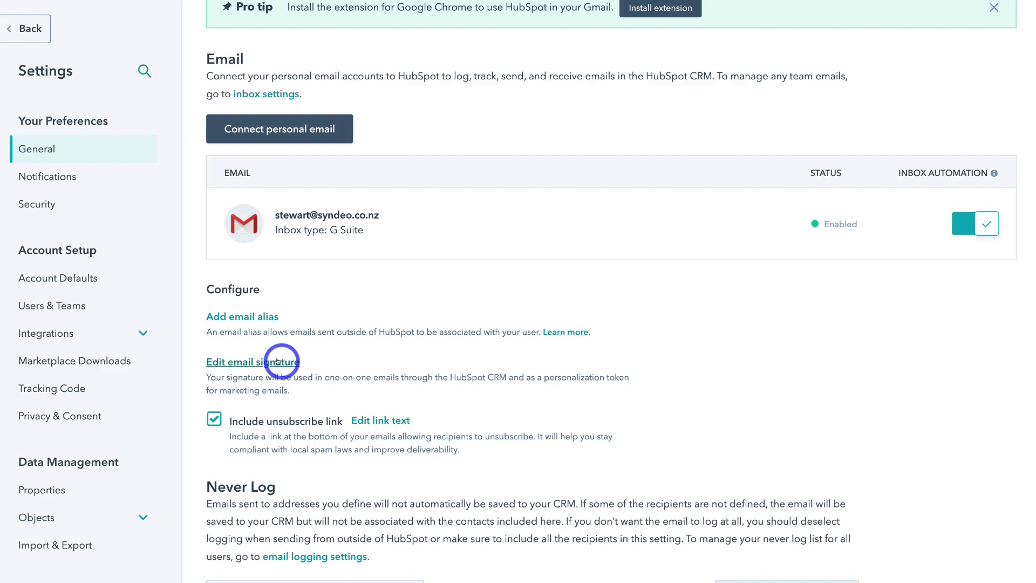
scroll(277, 360, up, 5)
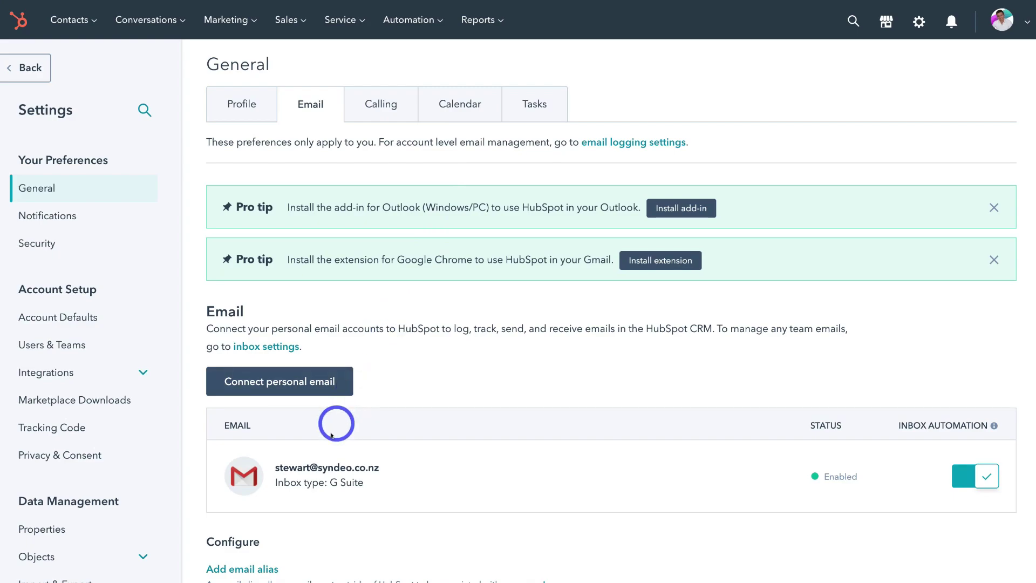
mouse_move(343, 468)
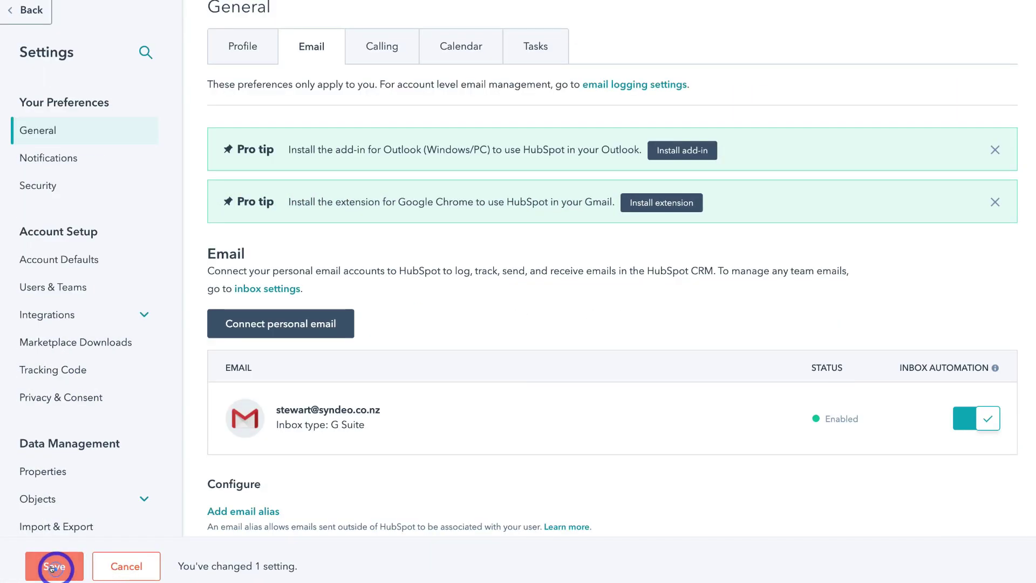
click(52, 568)
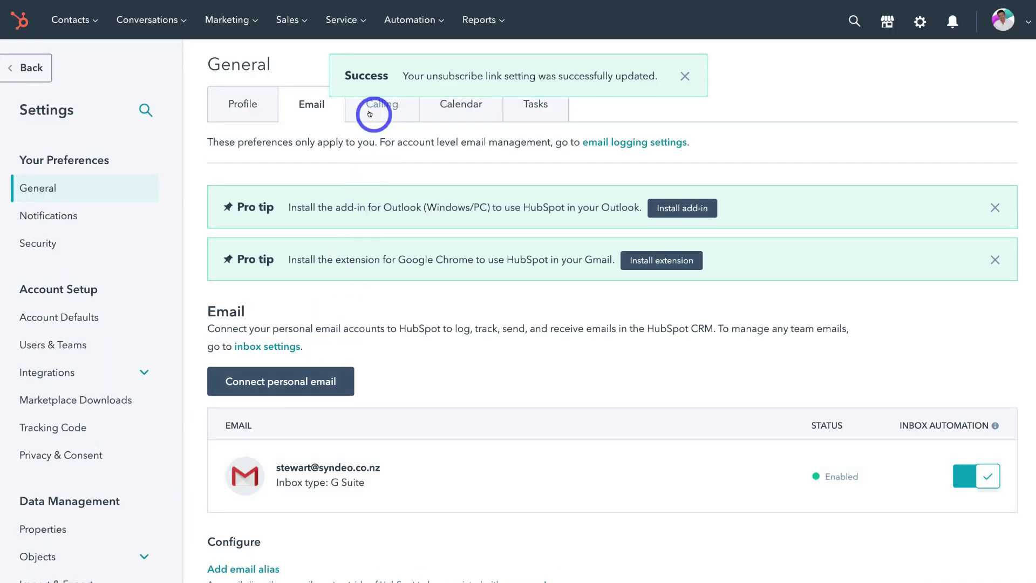
In the Calendar tab, connect a Google / Gmail calendar and accept the terms.
click(370, 114)
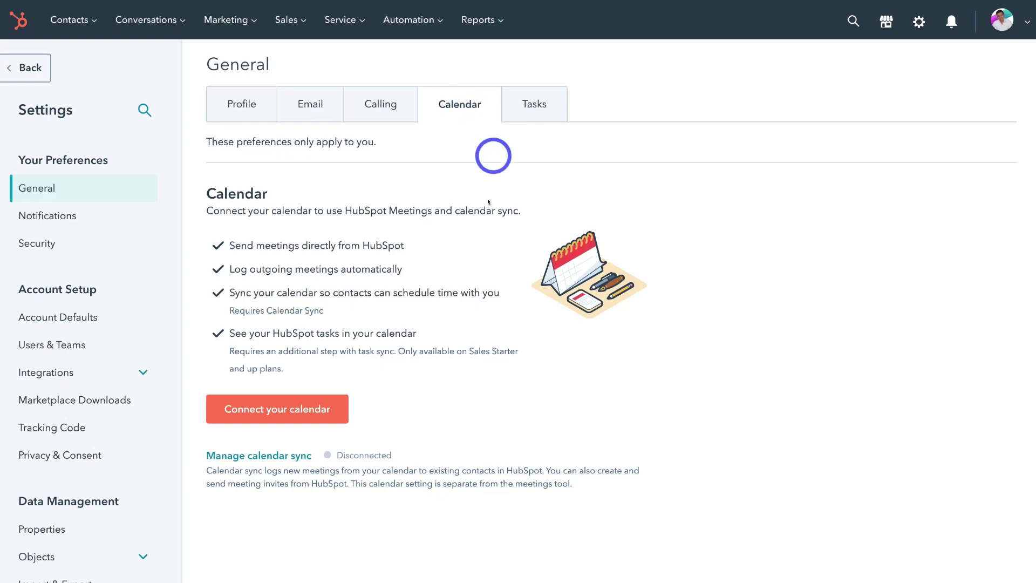
click(295, 414)
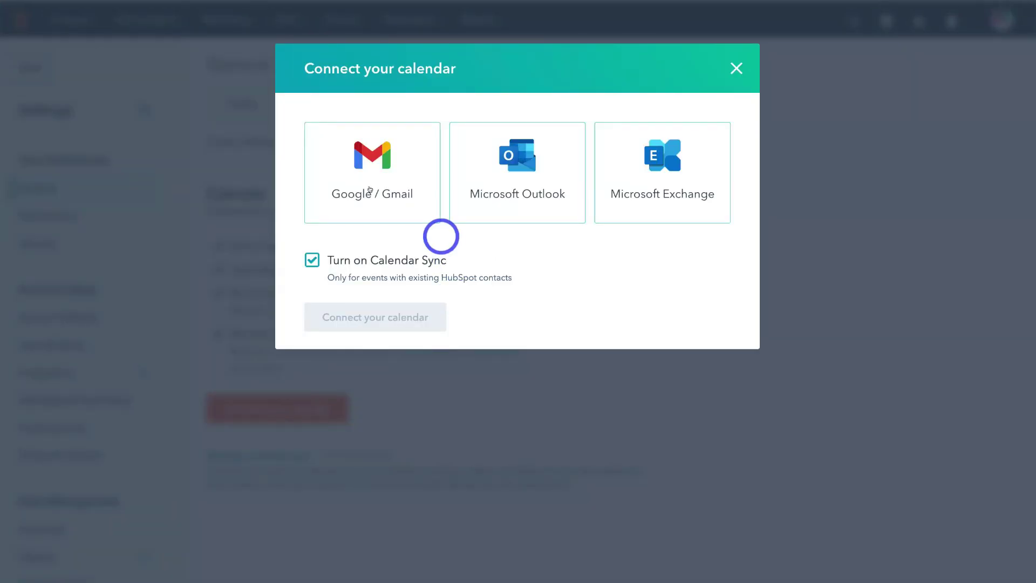
click(377, 195)
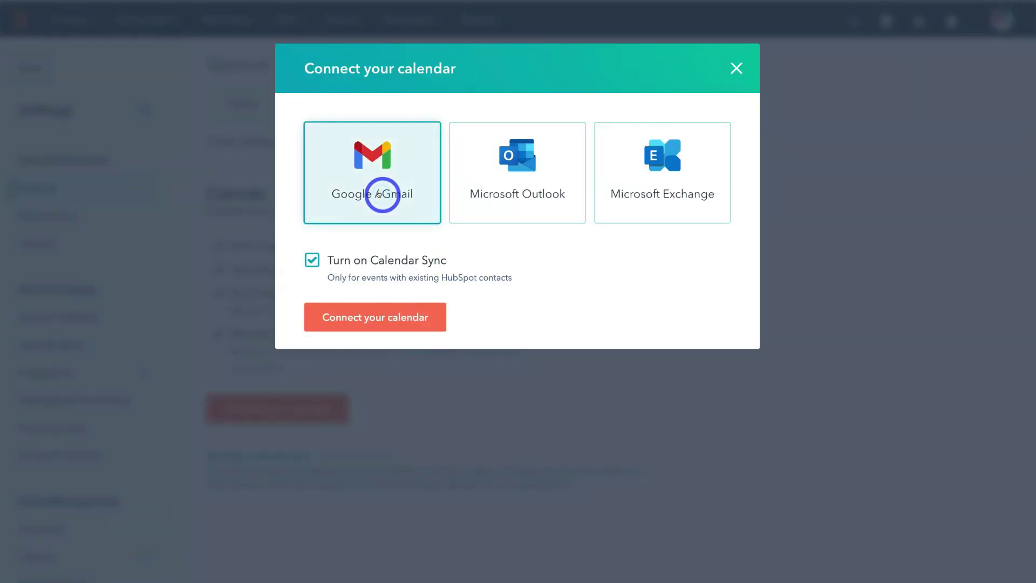
click(402, 321)
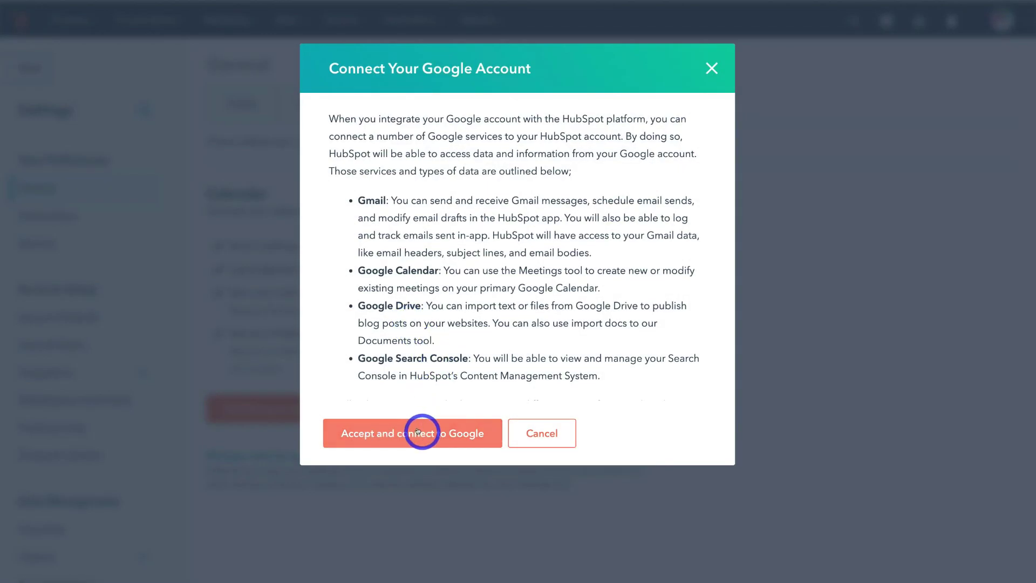
click(418, 431)
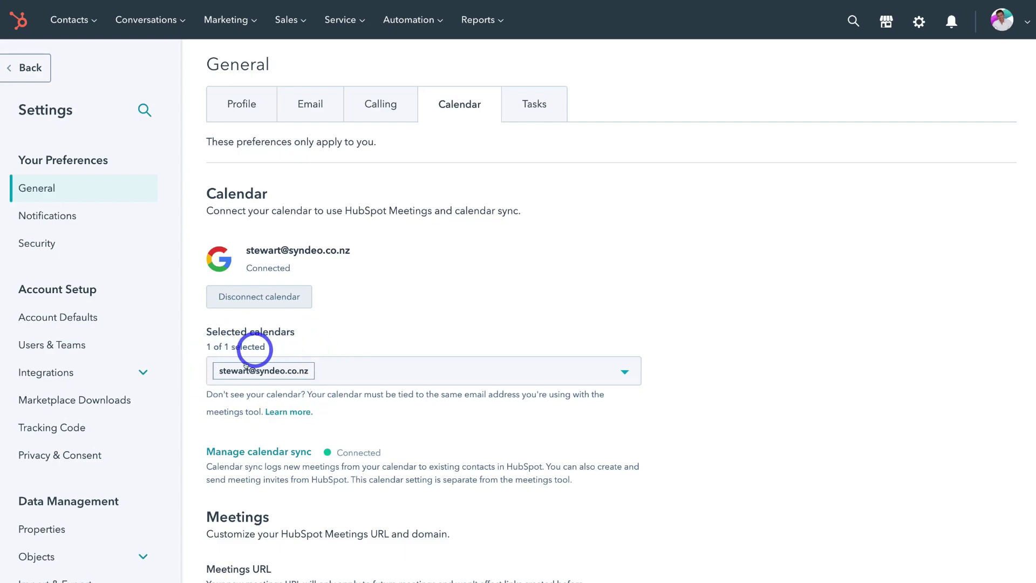
Save meetings.hubspot.com as the meeting domain, then view the Tasks preferences.
scroll(504, 412, down, 7)
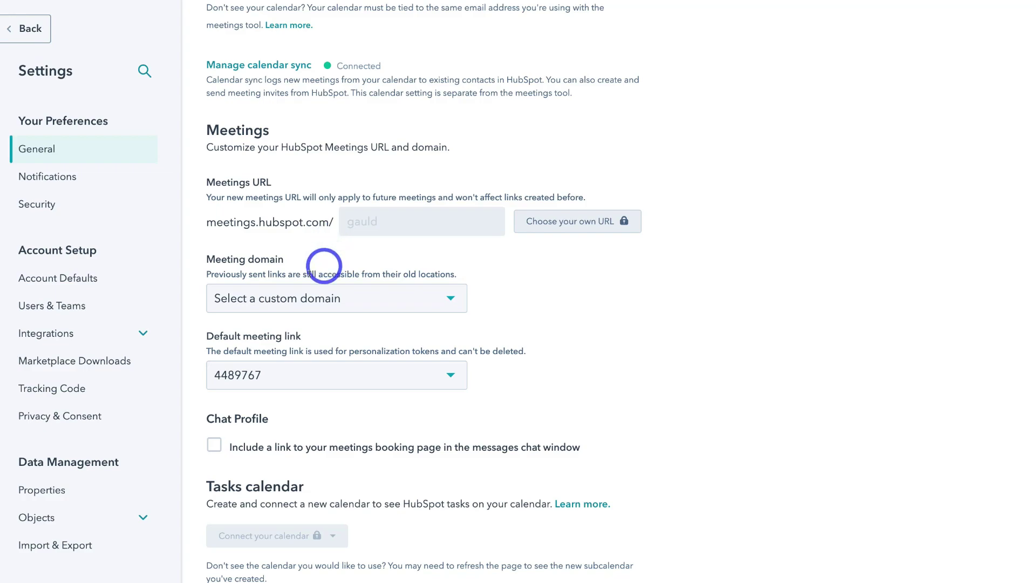
click(366, 293)
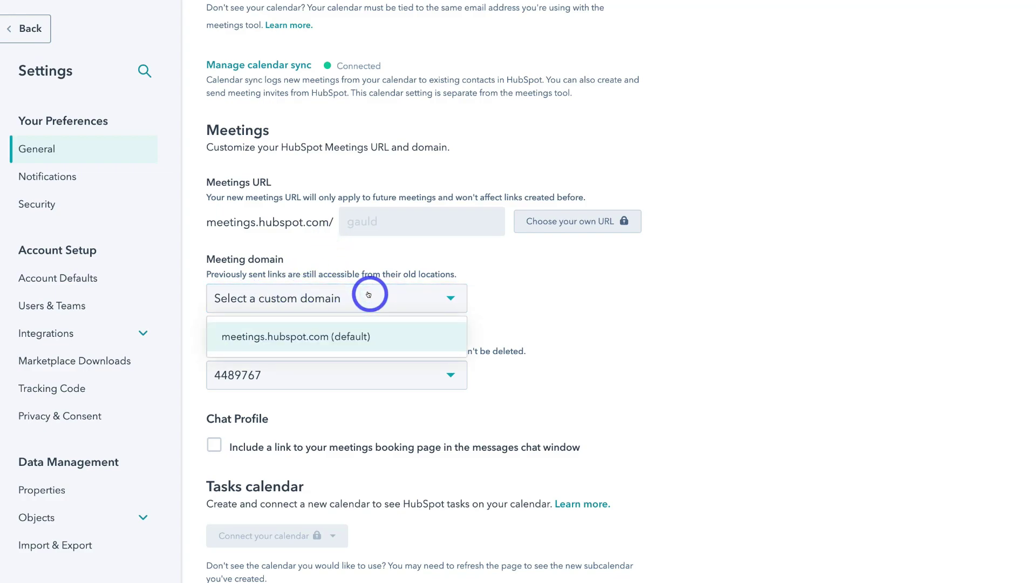
click(384, 330)
scroll(386, 330, down, 1)
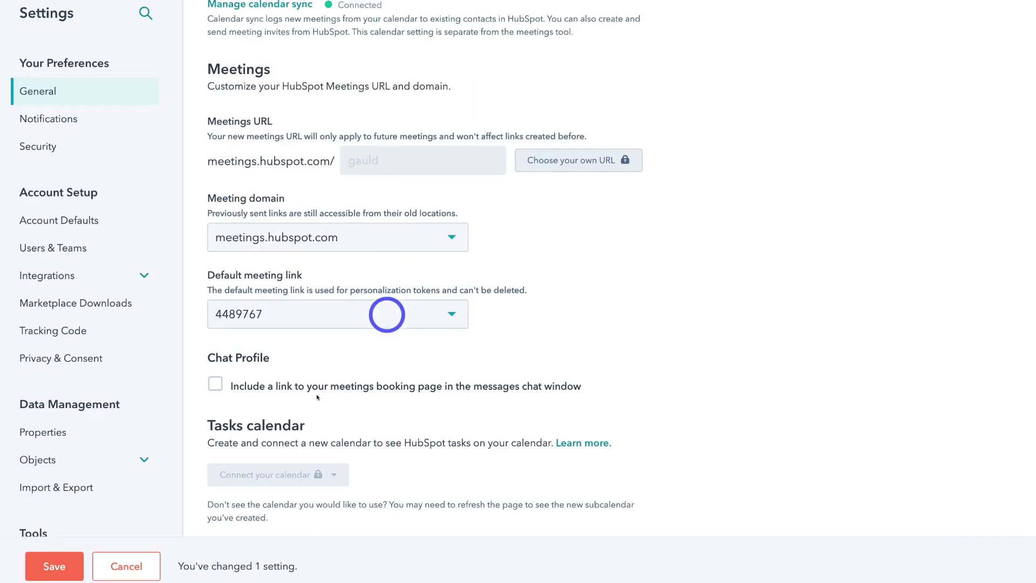
click(63, 564)
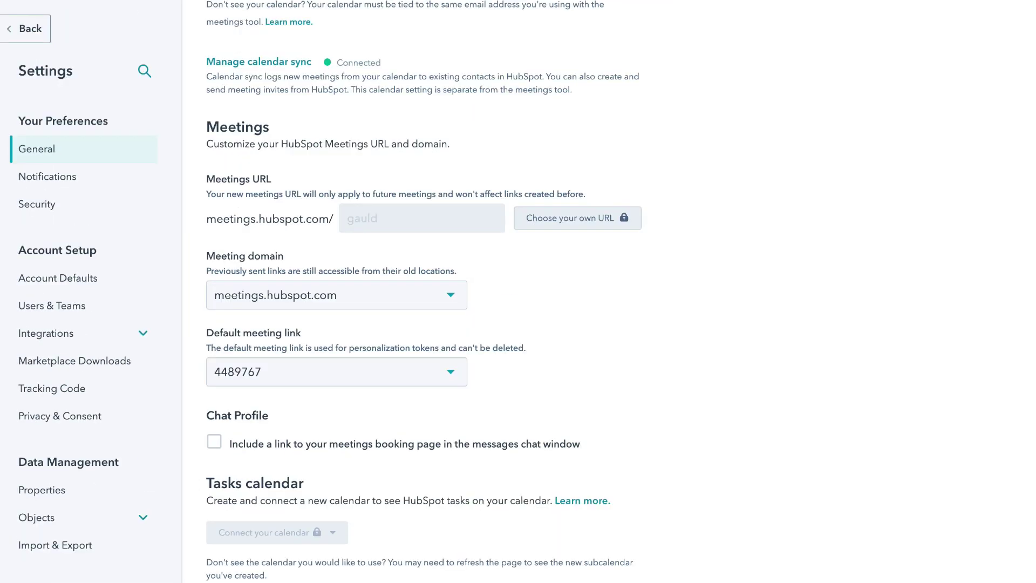
scroll(407, 382, up, 10)
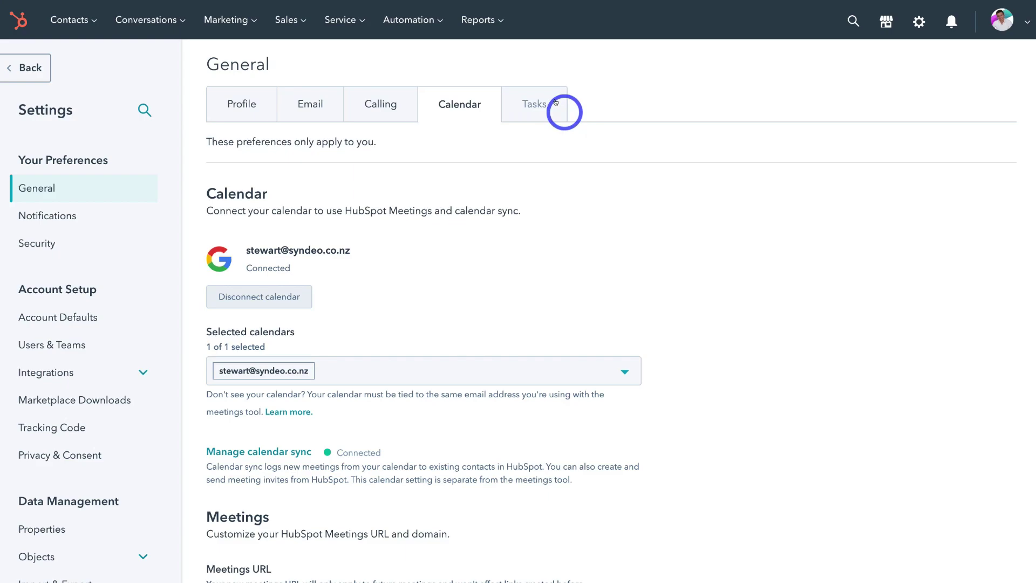
click(538, 107)
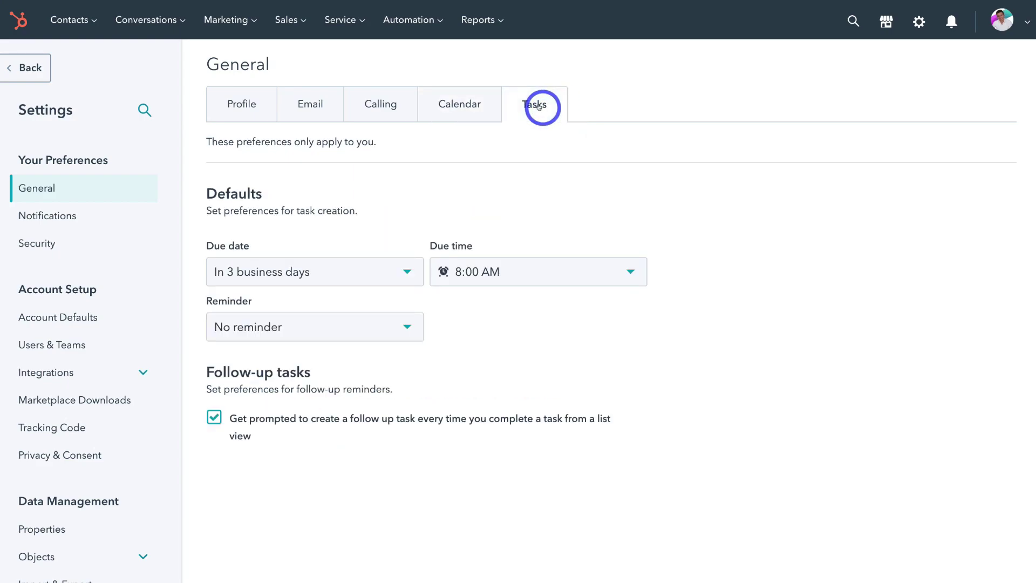
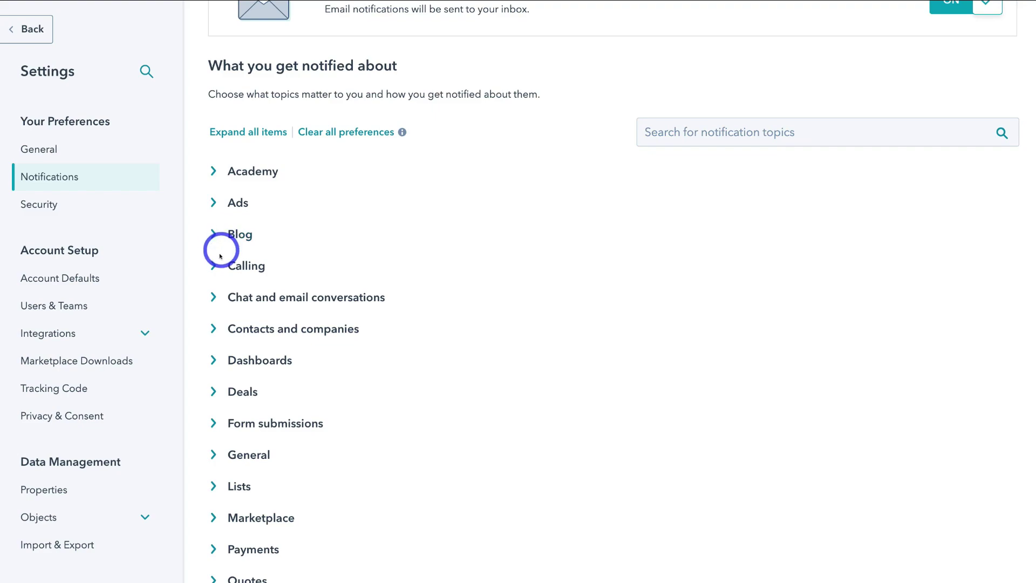
click(212, 389)
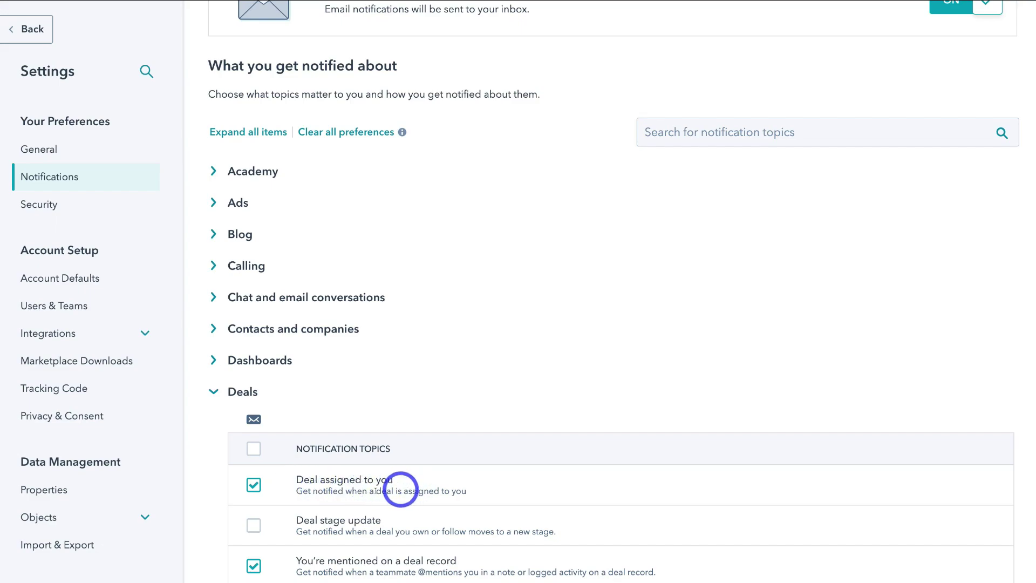
scroll(363, 521, down, 1)
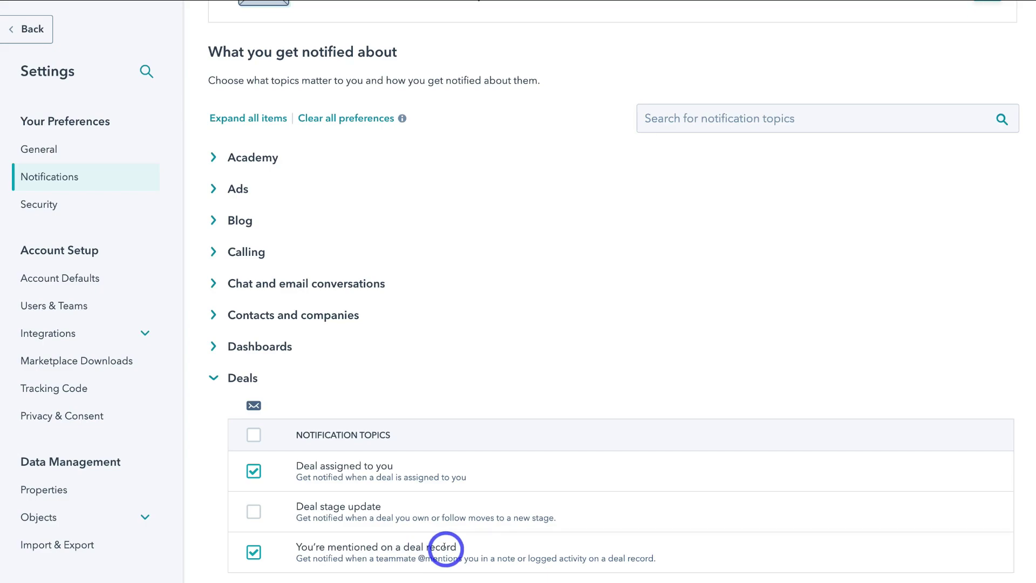
click(213, 377)
scroll(253, 383, down, 5)
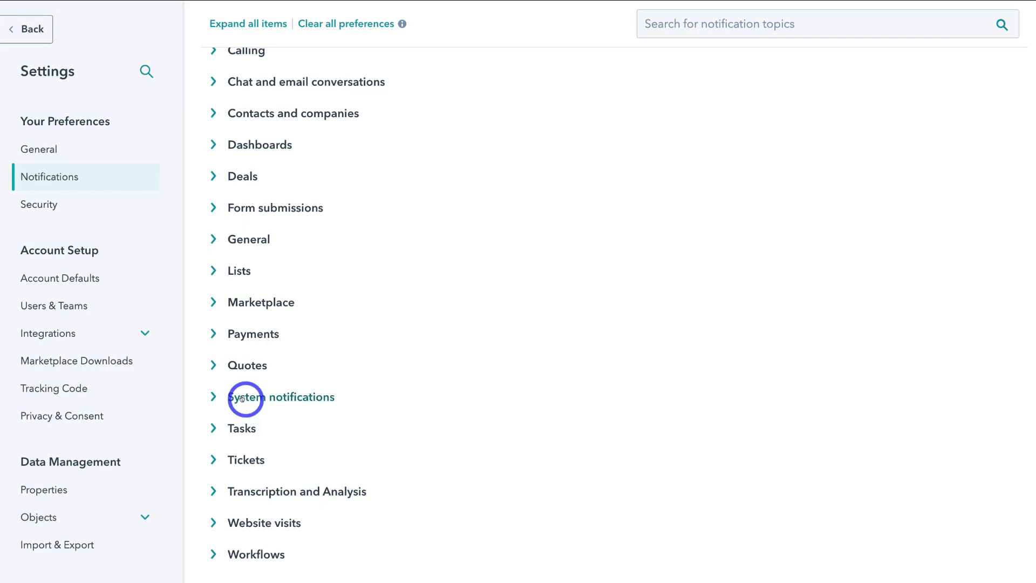
scroll(242, 399, up, 7)
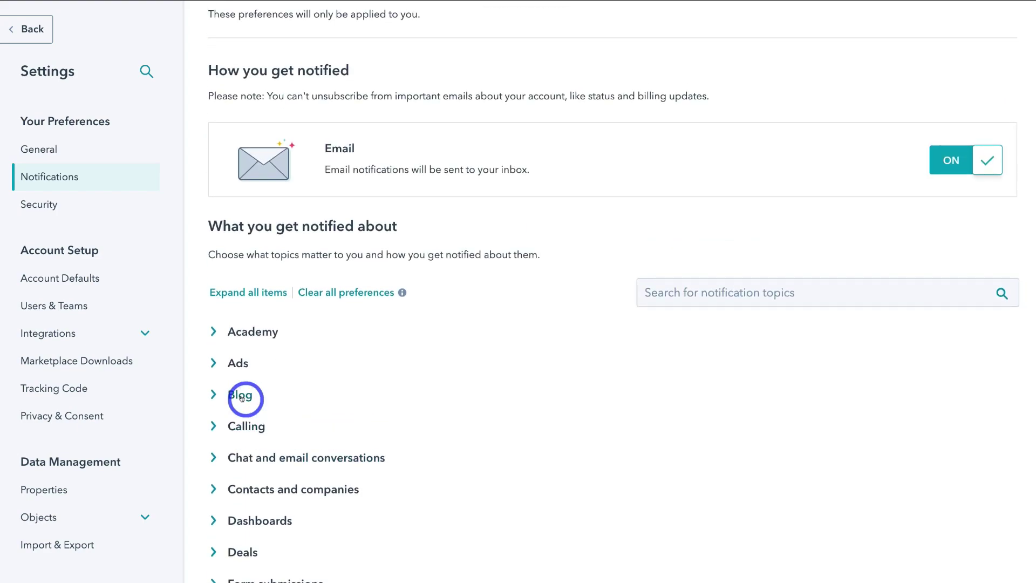
scroll(242, 398, up, 3)
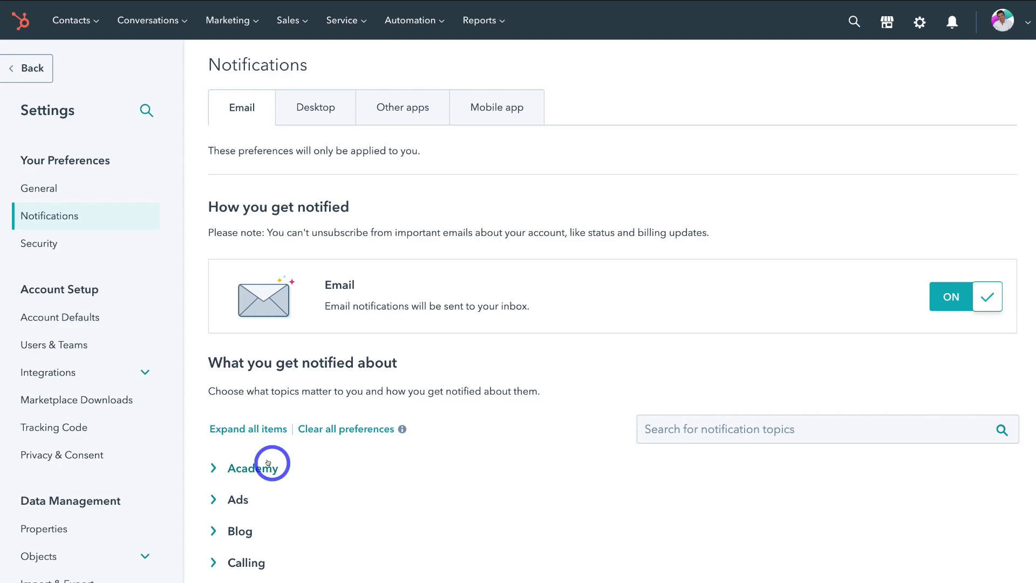
Review the Desktop bell, pop-up and browser notification settings, then show the Other apps notifications.
click(311, 114)
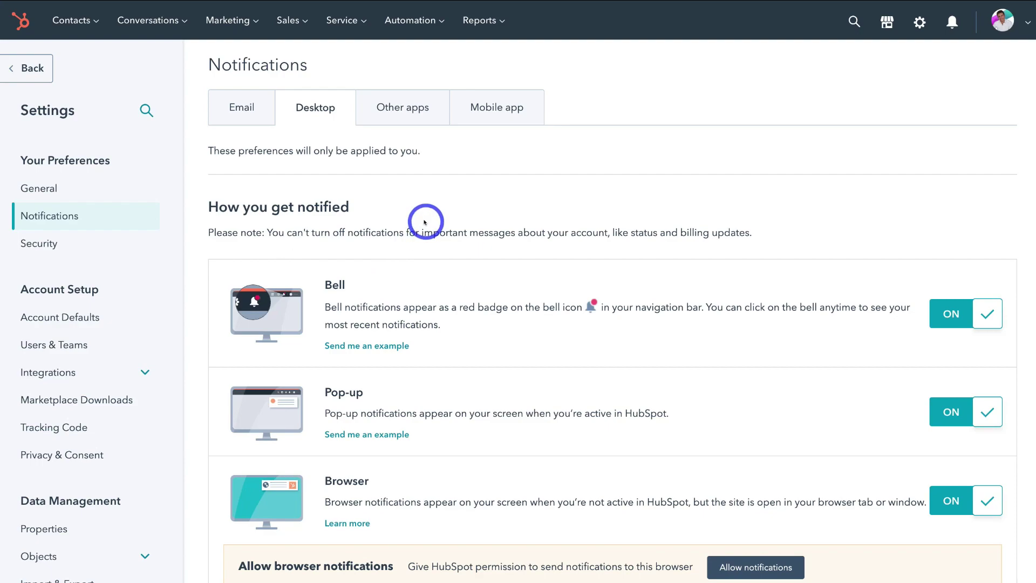
scroll(425, 222, down, 10)
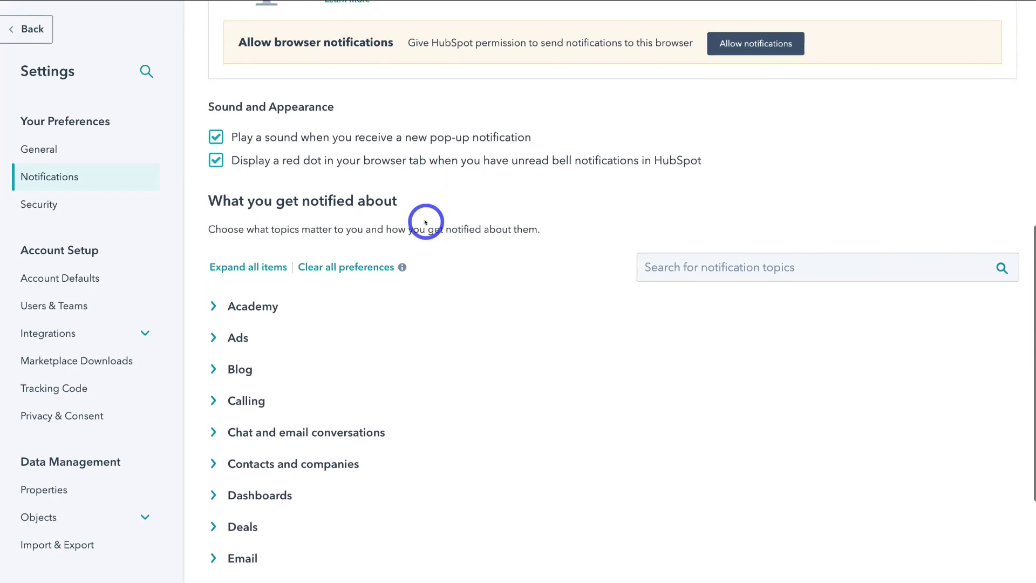
scroll(426, 222, down, 4)
scroll(425, 221, up, 12)
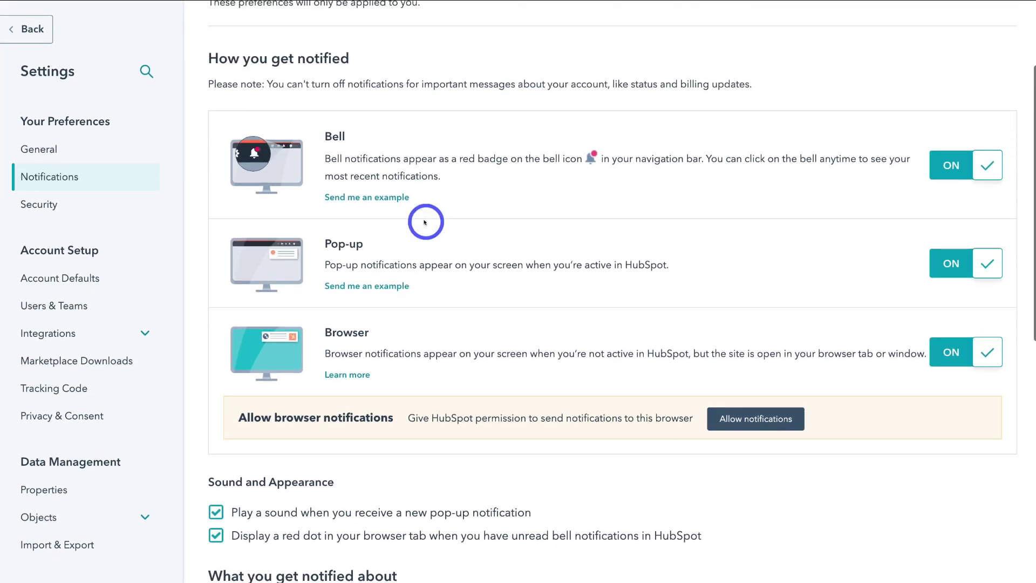
scroll(425, 222, up, 3)
click(395, 119)
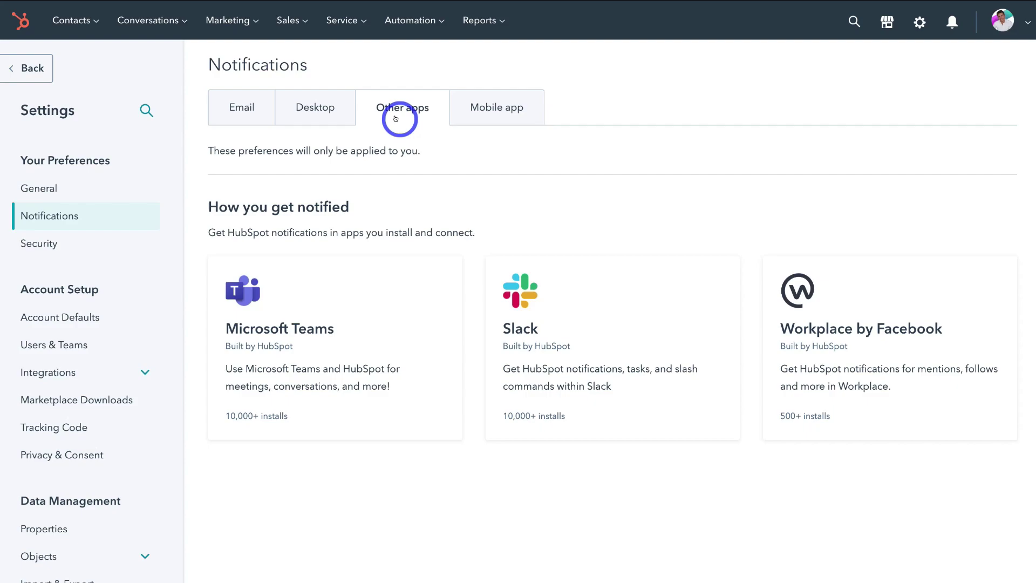
View the Mobile app notification topics, then open the personal Security preferences.
click(494, 111)
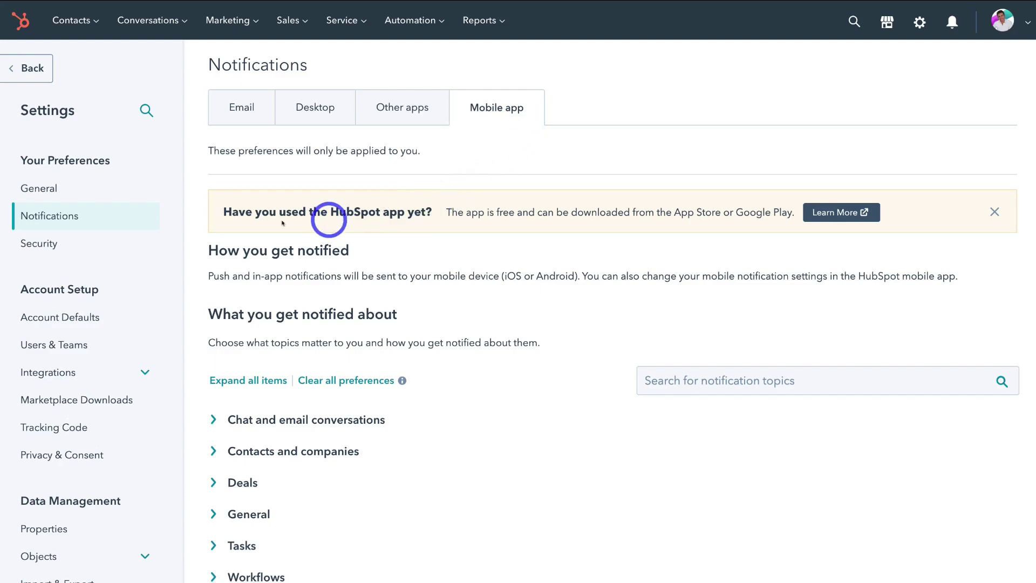
click(84, 249)
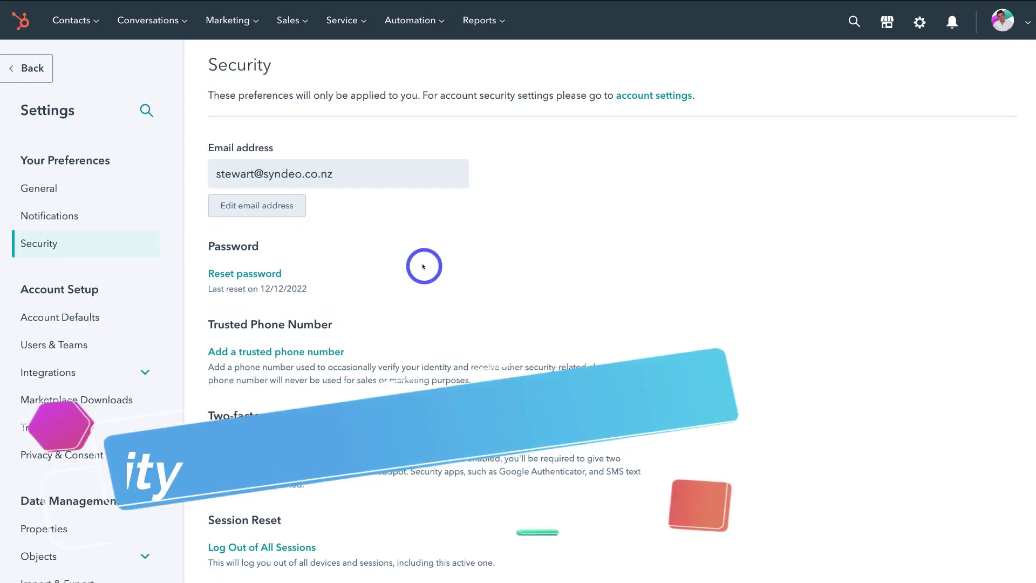
Scroll the Security page past password, phone and two-factor down to the account removal options.
scroll(423, 266, down, 1)
scroll(423, 266, down, 2)
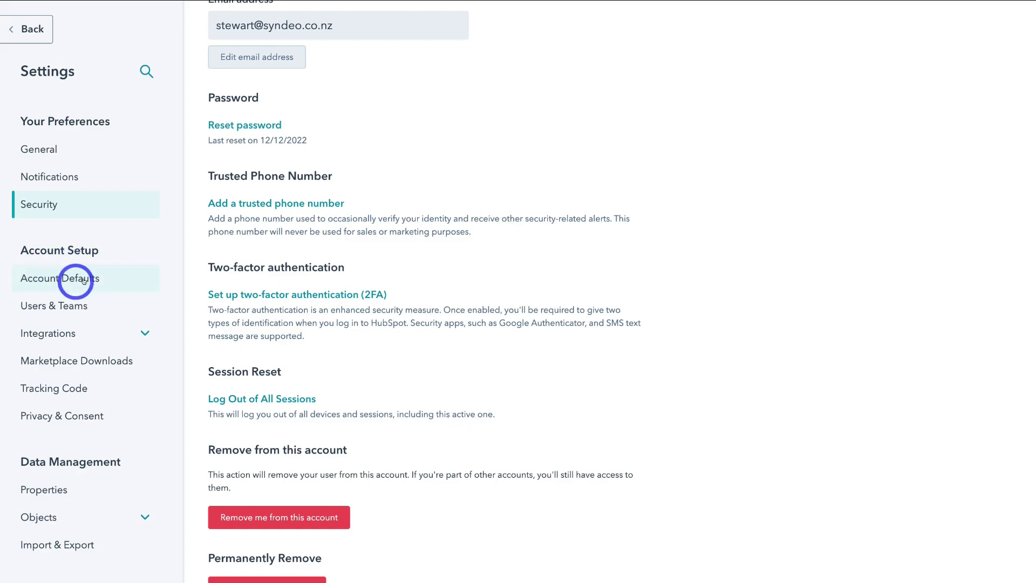
Review the General Account Defaults for Syndeo Media (time zone, fiscal year, company info), then view the Security defaults.
click(119, 279)
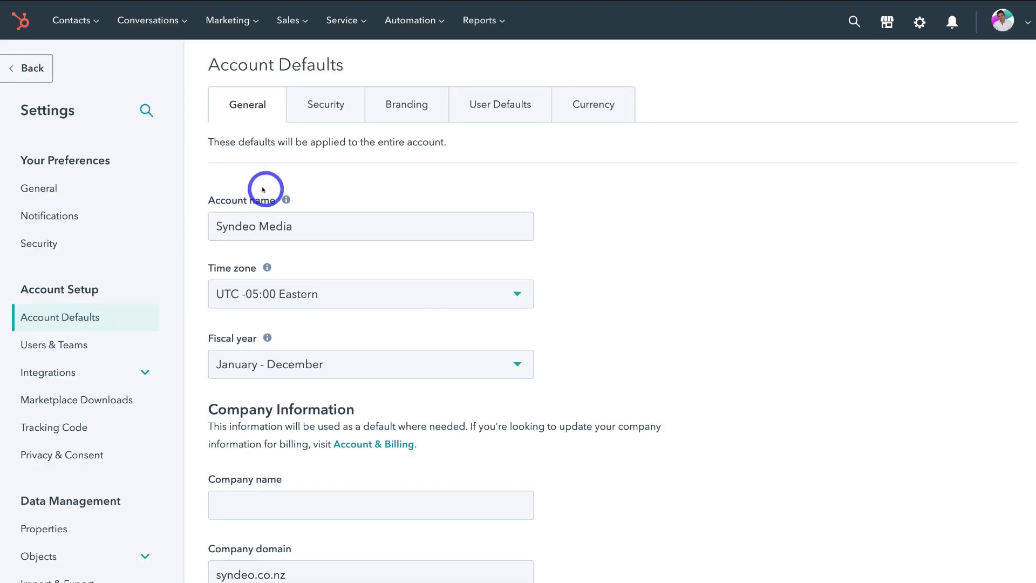
scroll(605, 235, down, 3)
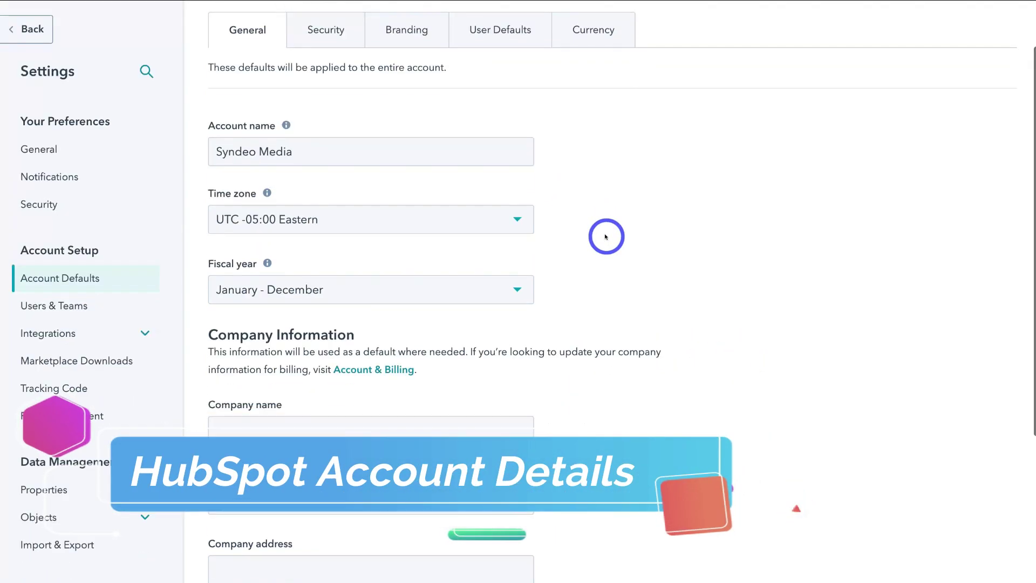
scroll(606, 233, down, 1)
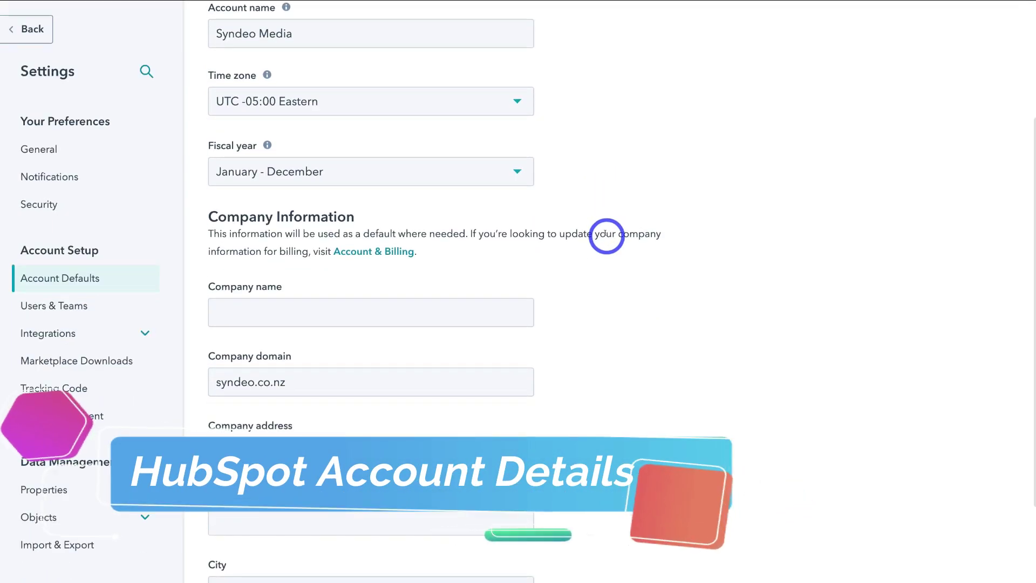
scroll(606, 235, down, 5)
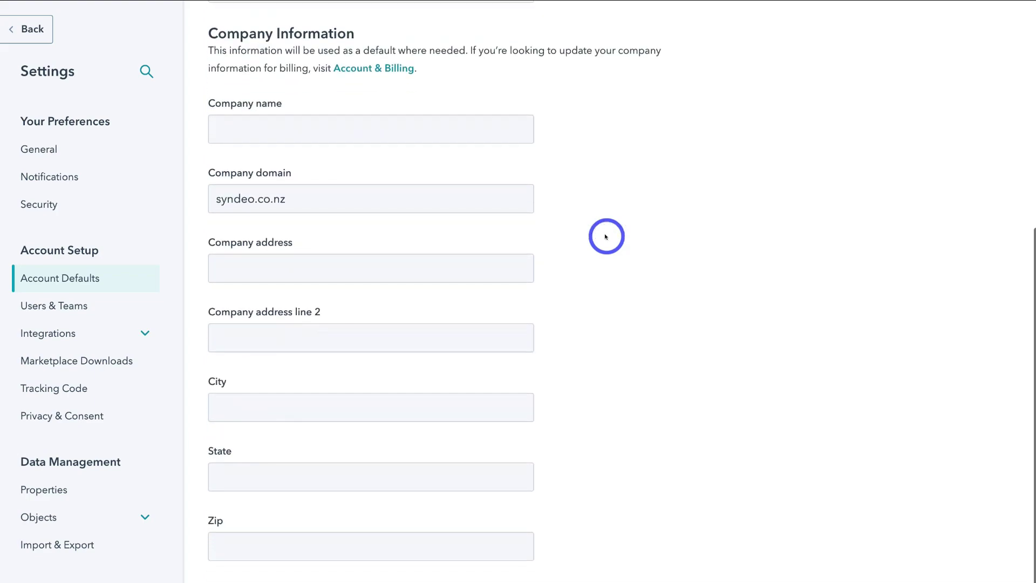
scroll(606, 236, up, 7)
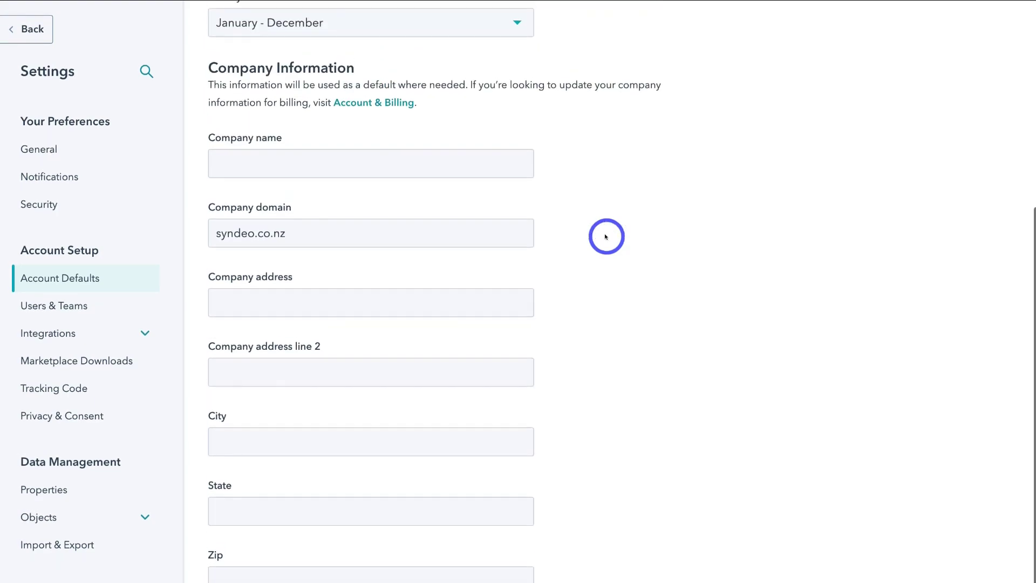
scroll(605, 236, up, 1)
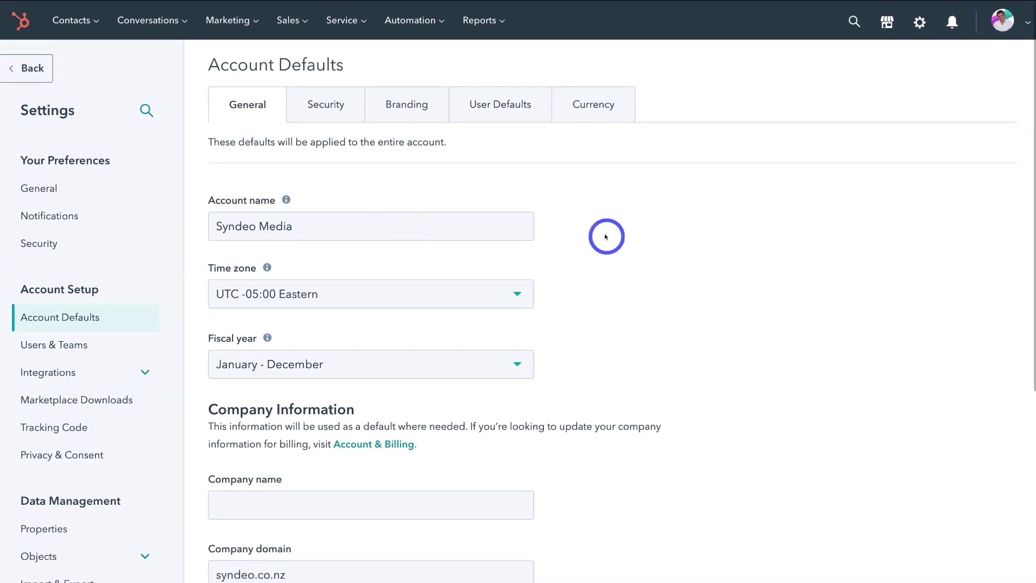
click(323, 116)
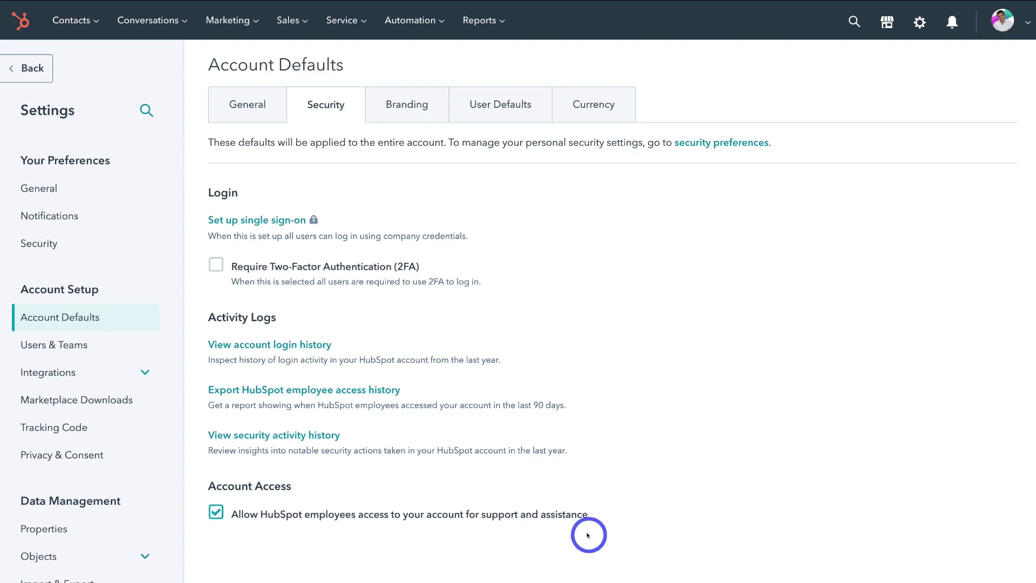
Tick the HubSpot employee access checkbox, then view the Branding settings with no brand kits.
click(215, 511)
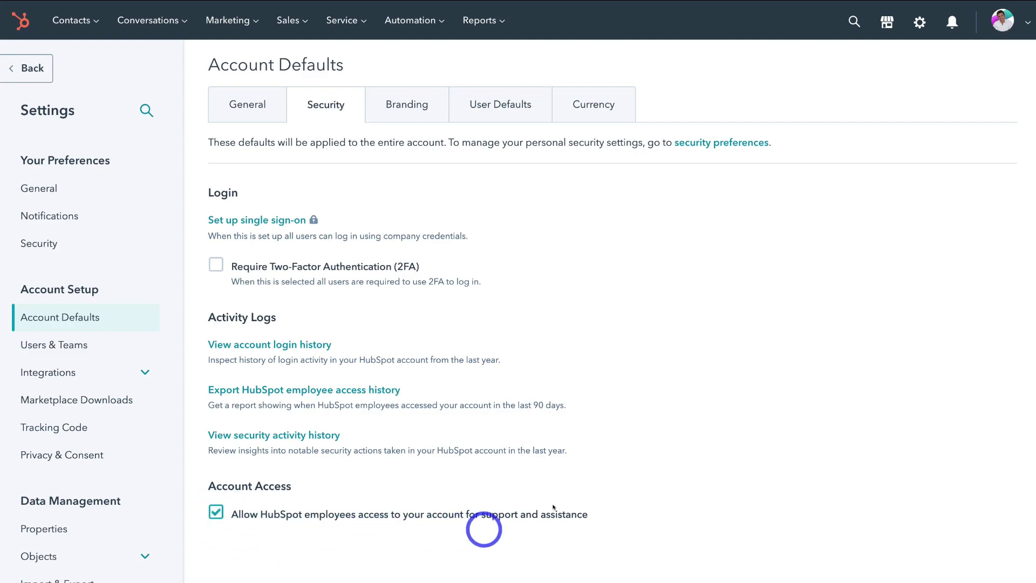
click(408, 112)
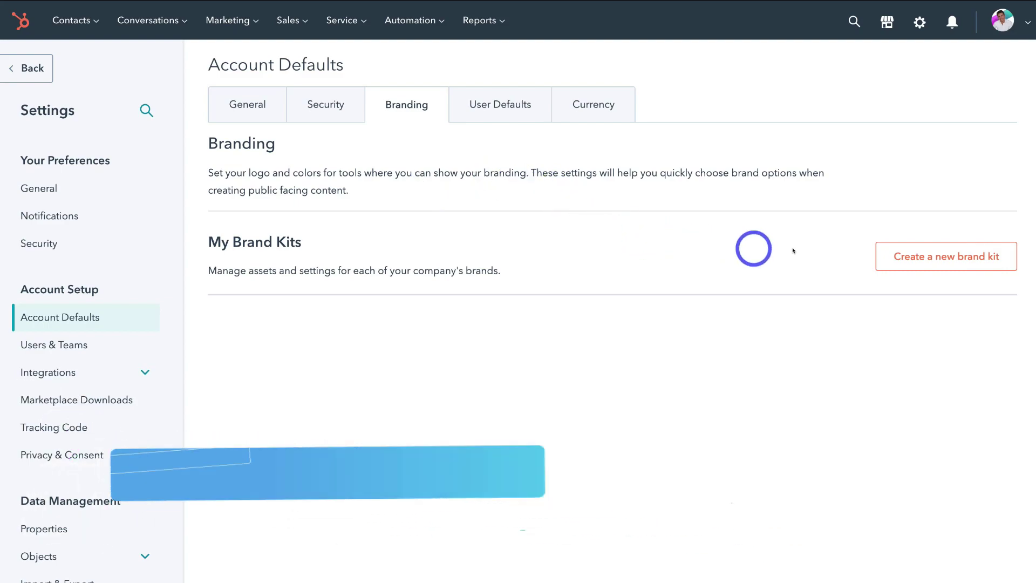
Create a new brand kit named 'Syndeo Media' and open it.
click(962, 257)
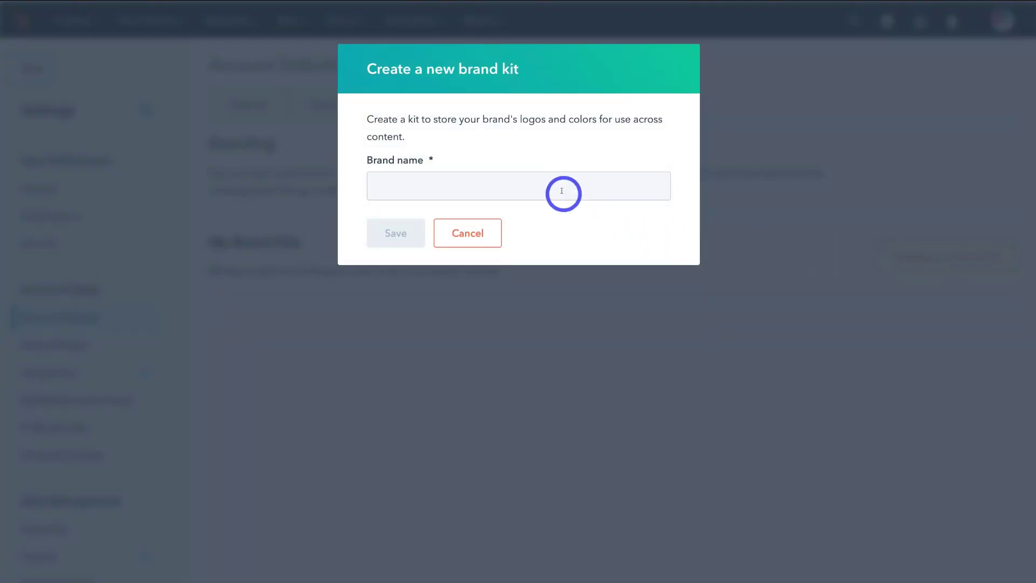
click(563, 192)
text(Syndeo Media)
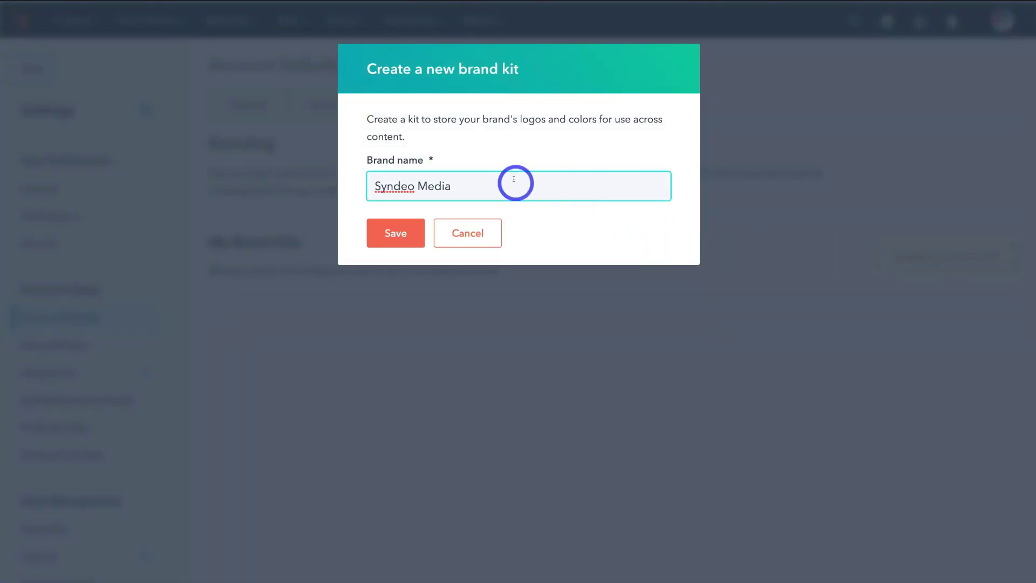
click(396, 230)
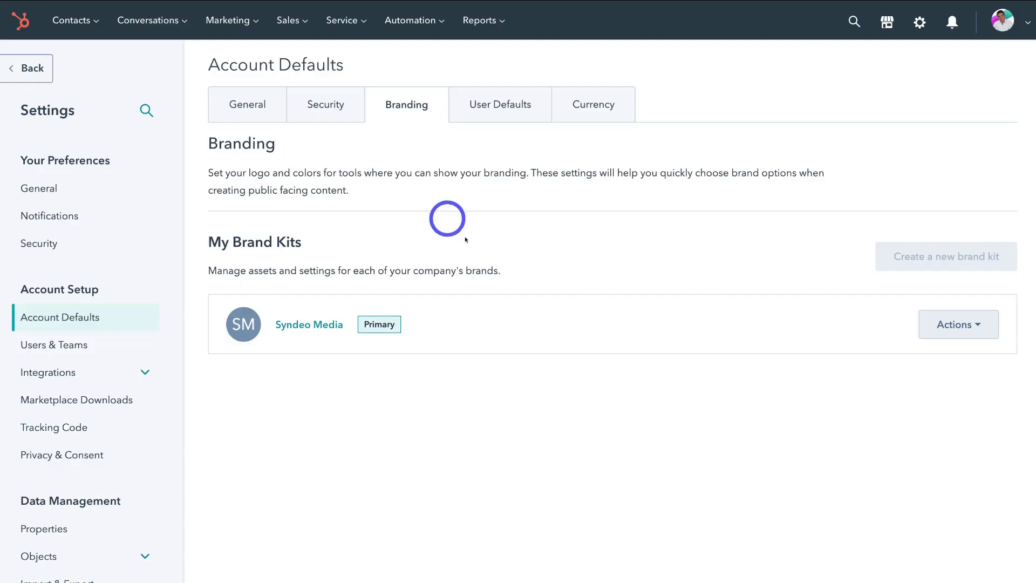
click(300, 325)
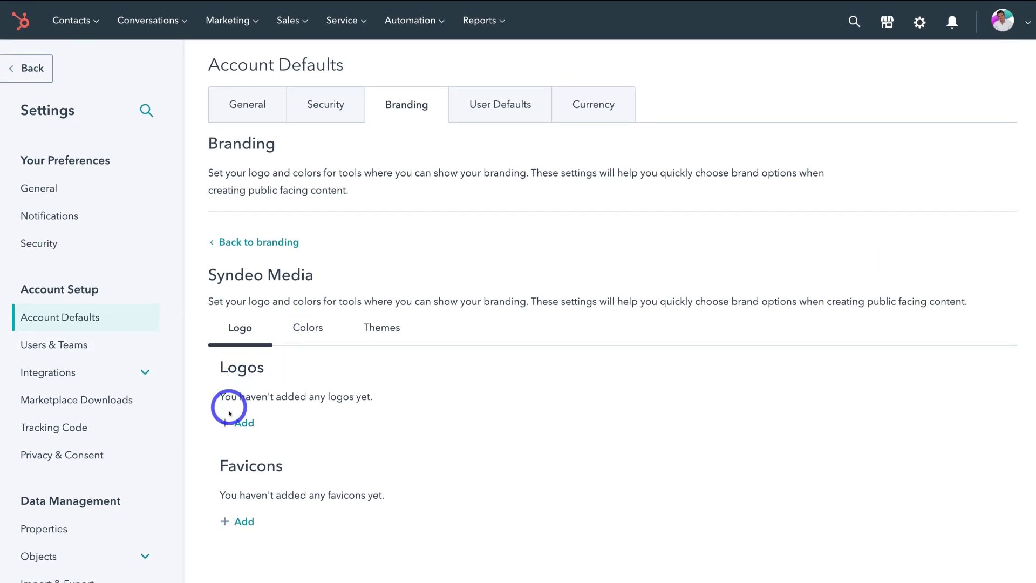
Add a logo named 'Syndeo Media' with alt text 'Syndeo Media', uploading Syndeo Media Logo.png.
click(246, 423)
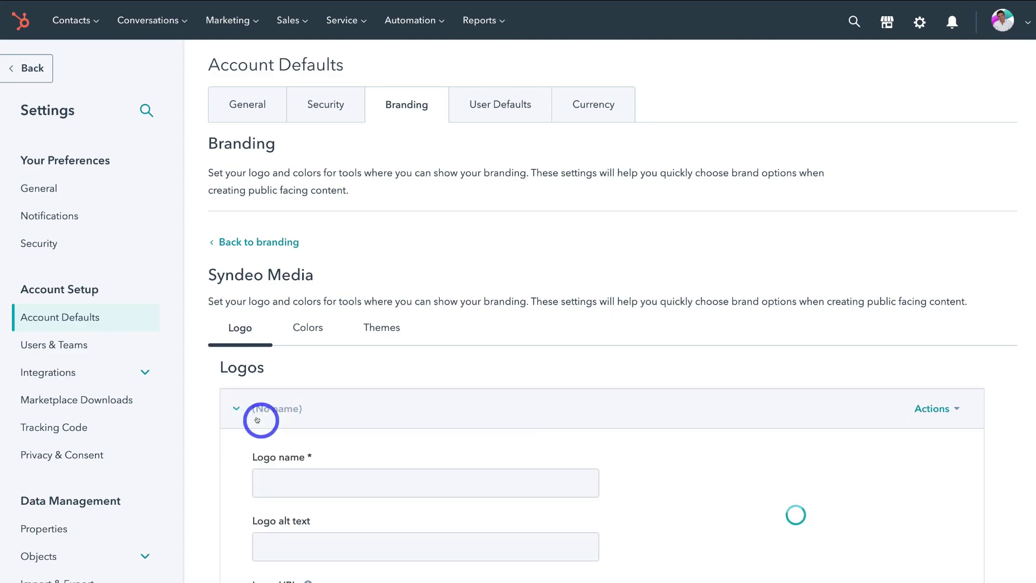
scroll(262, 388, down, 4)
click(282, 276)
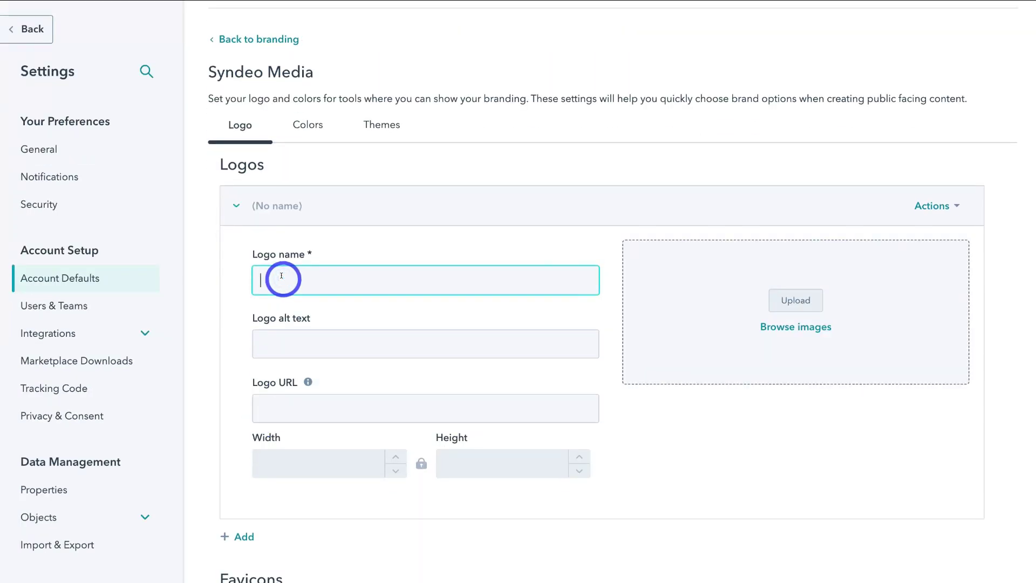
text(Syndeo Media)
click(280, 346)
text(Syndeo Media)
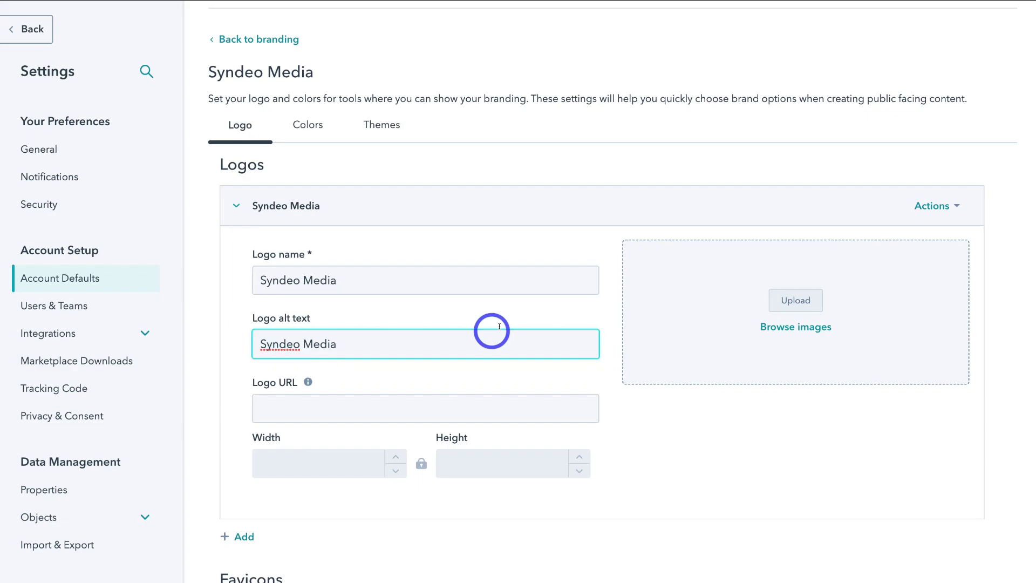
click(790, 307)
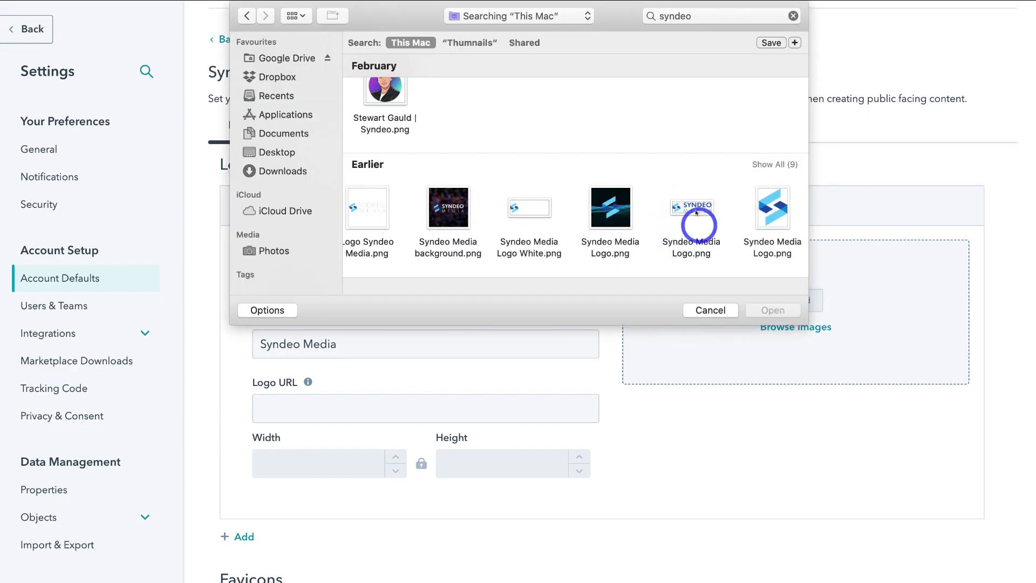
click(688, 206)
click(773, 308)
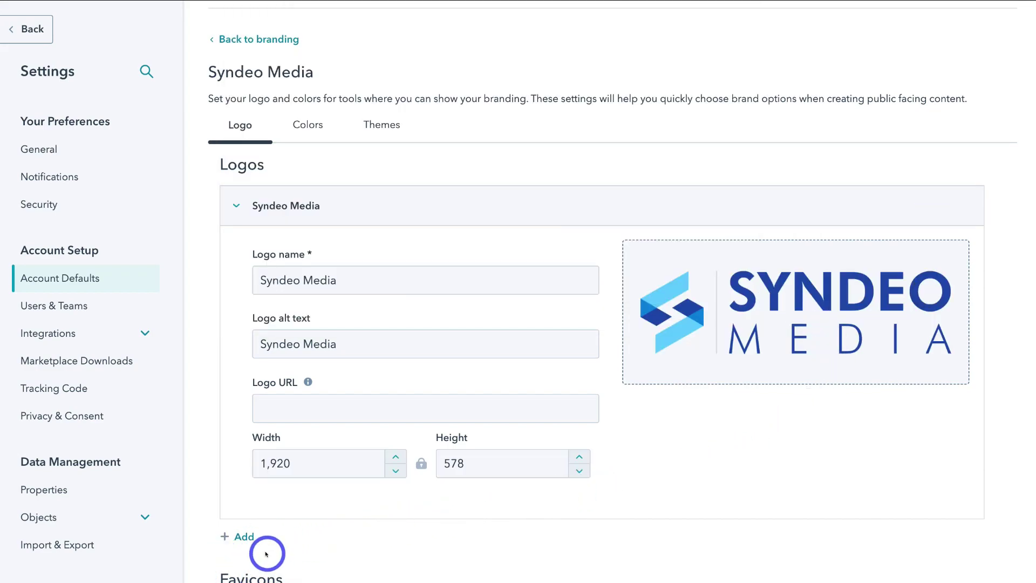
Add a favicon 'Syndeo Media Favicon' from the square logo, save, and view the brand colors.
scroll(266, 554, down, 6)
click(268, 384)
text(Syndeo Media Favicon)
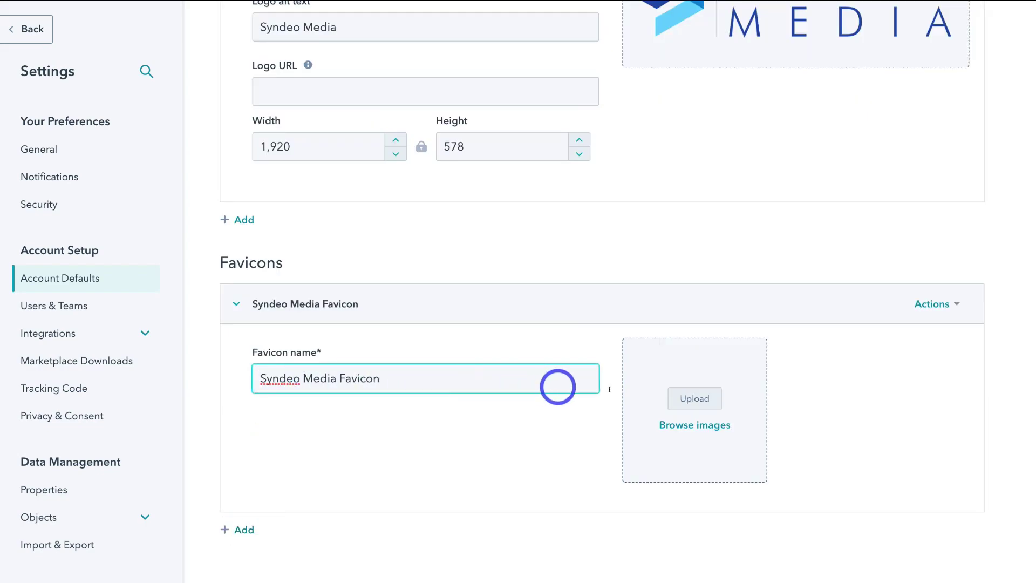
click(694, 398)
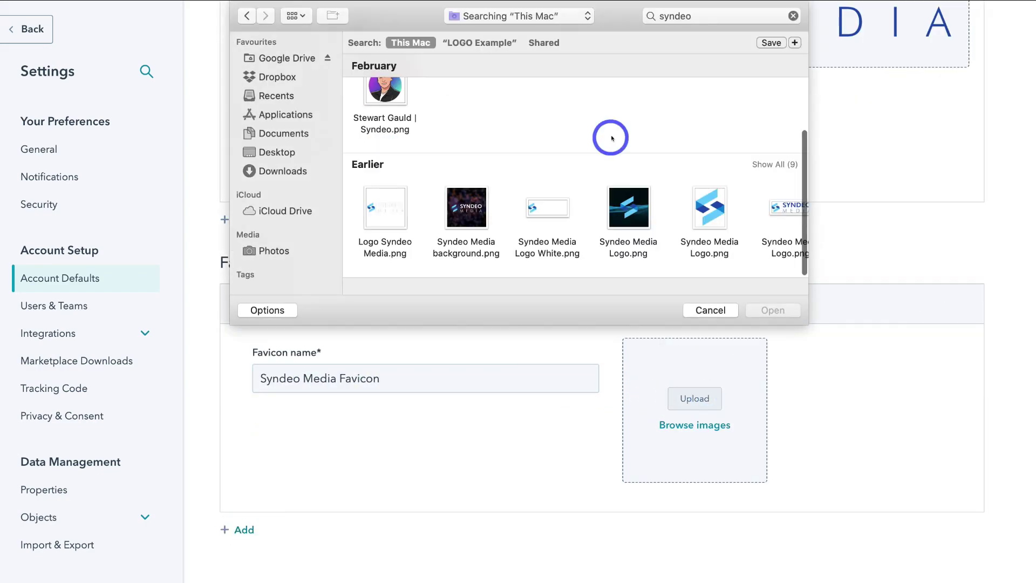
click(705, 204)
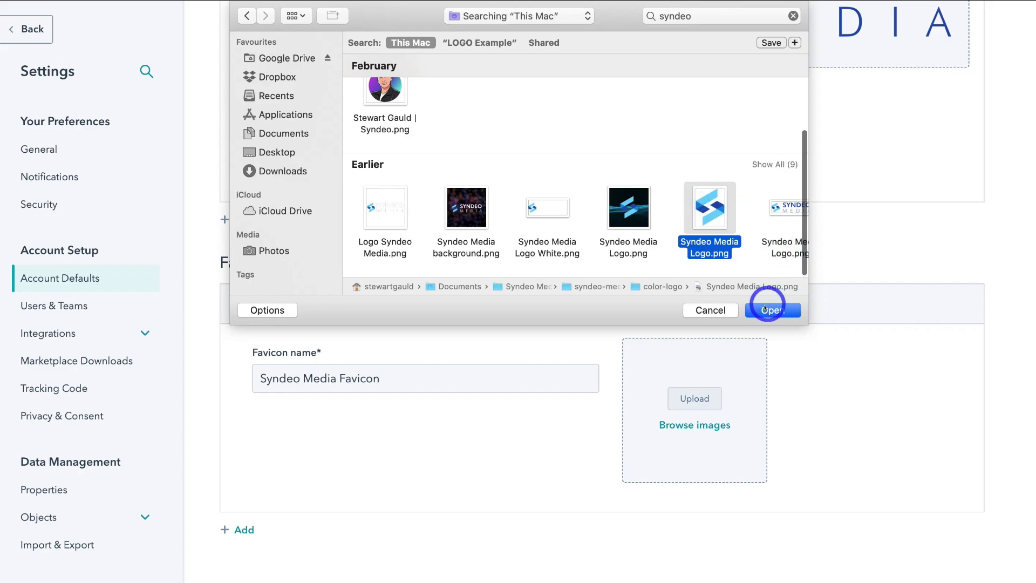
click(764, 308)
click(53, 563)
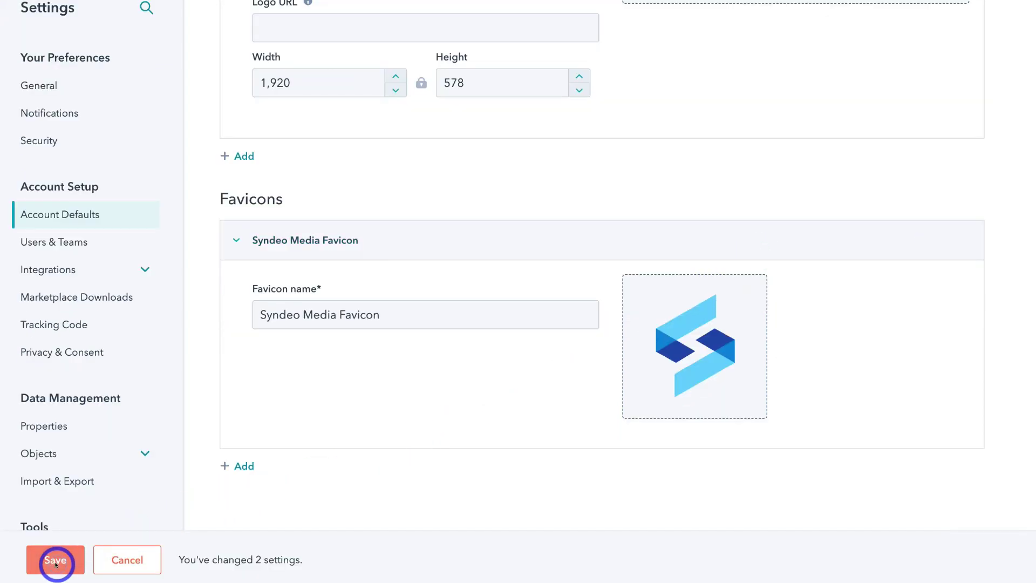
click(309, 296)
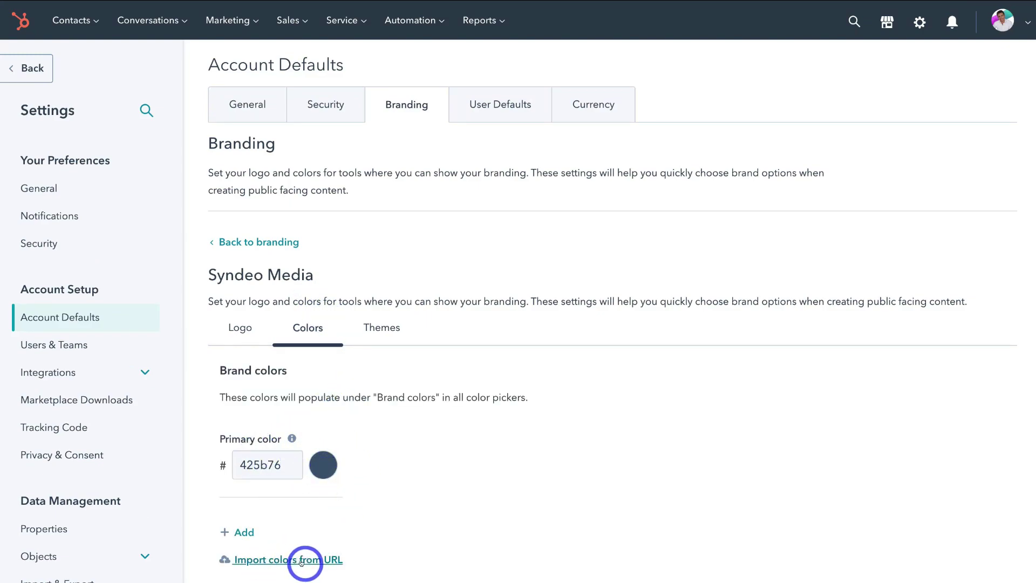
Review brand Themes, the User Defaults and US dollar Currency tabs, then go to Users & Teams.
click(373, 325)
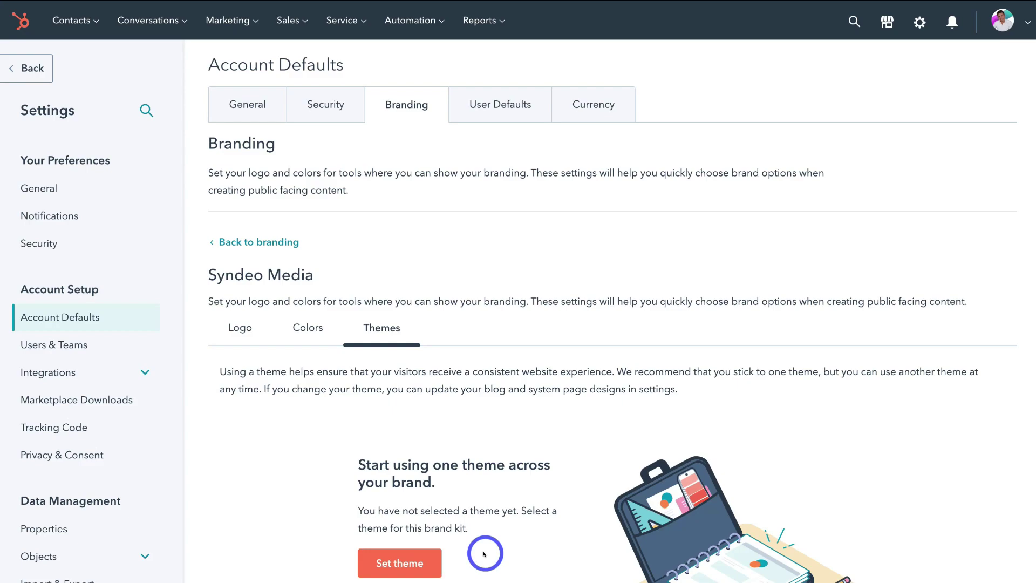
click(492, 110)
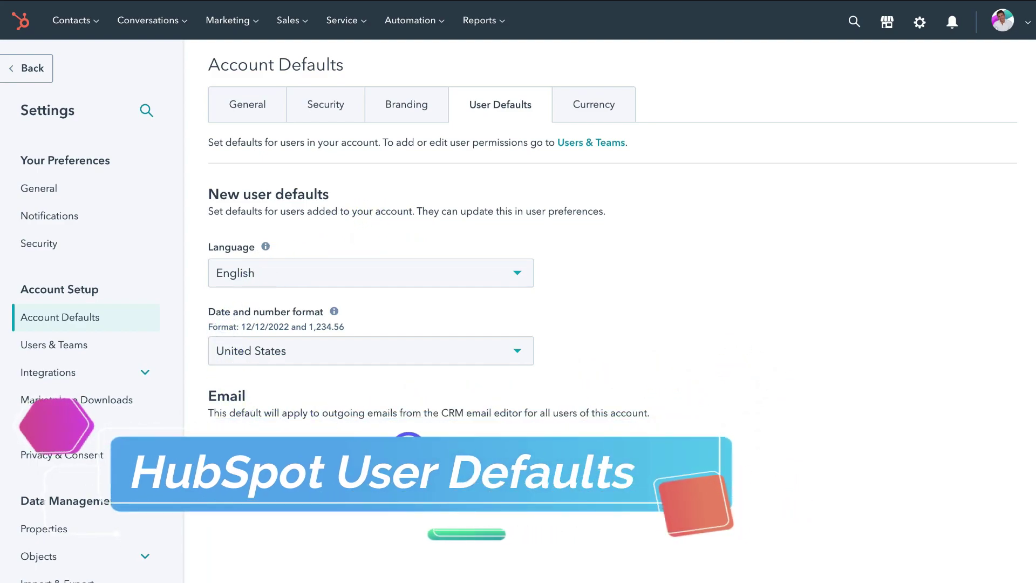
click(604, 106)
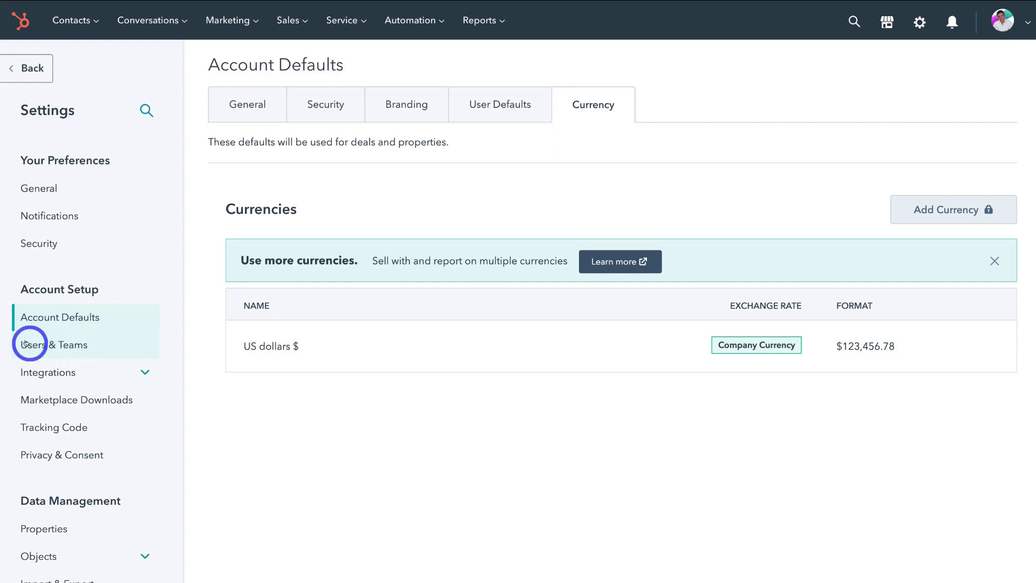
click(88, 346)
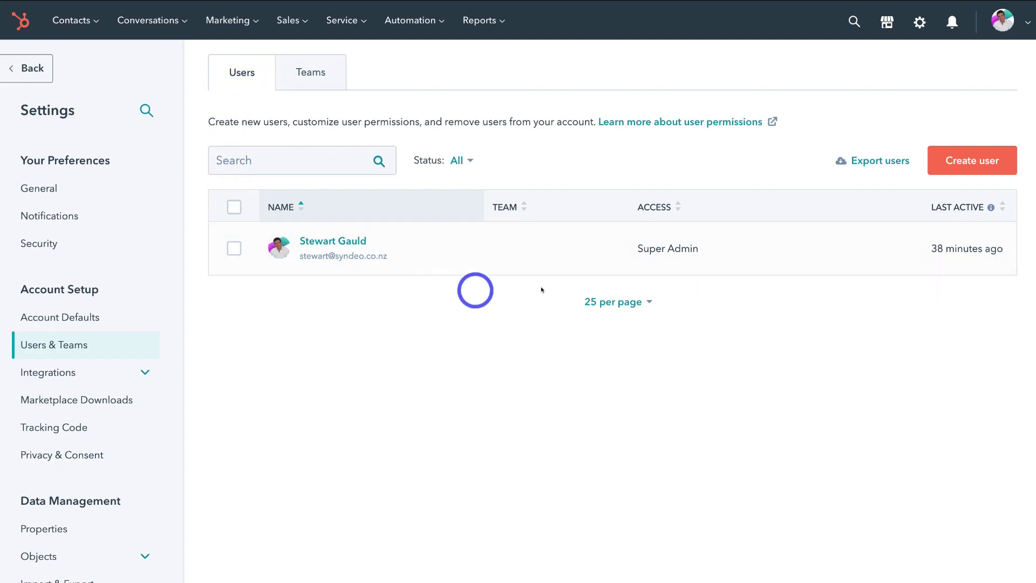
Start a new user with the teammate's pasted e-mail address and continue to Permissions.
click(973, 160)
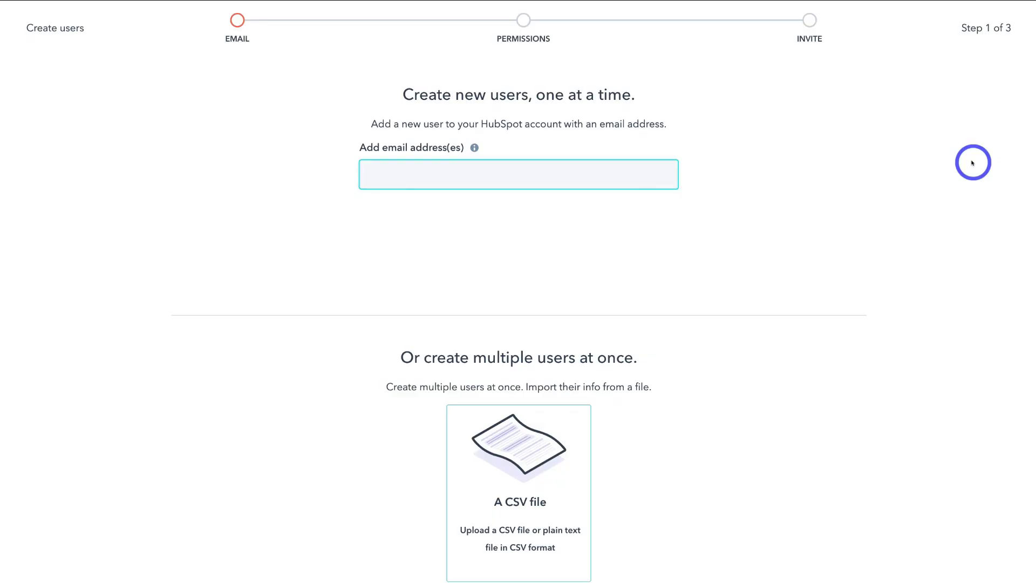
key(ctrl+v)
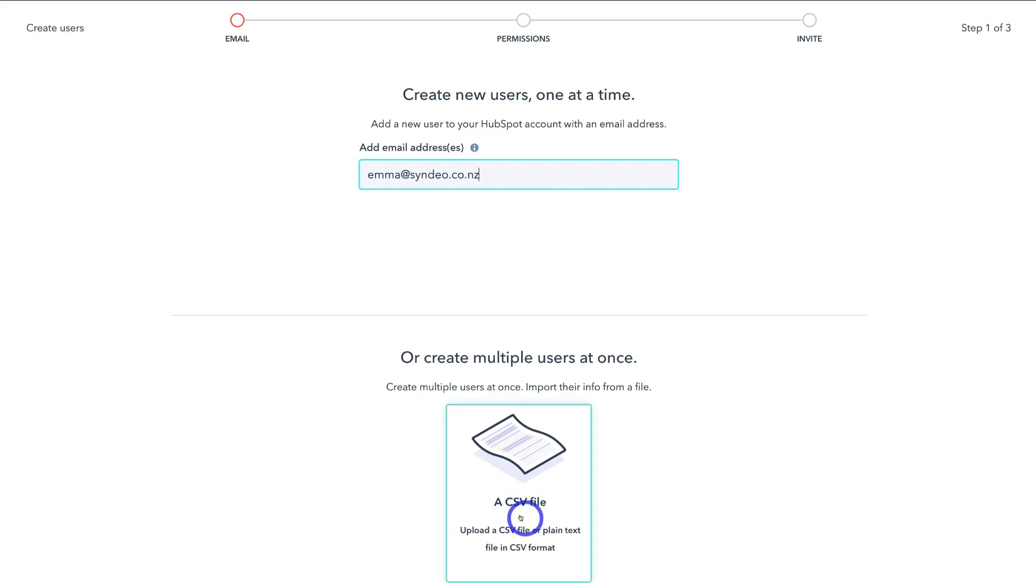
scroll(549, 518, down, 2)
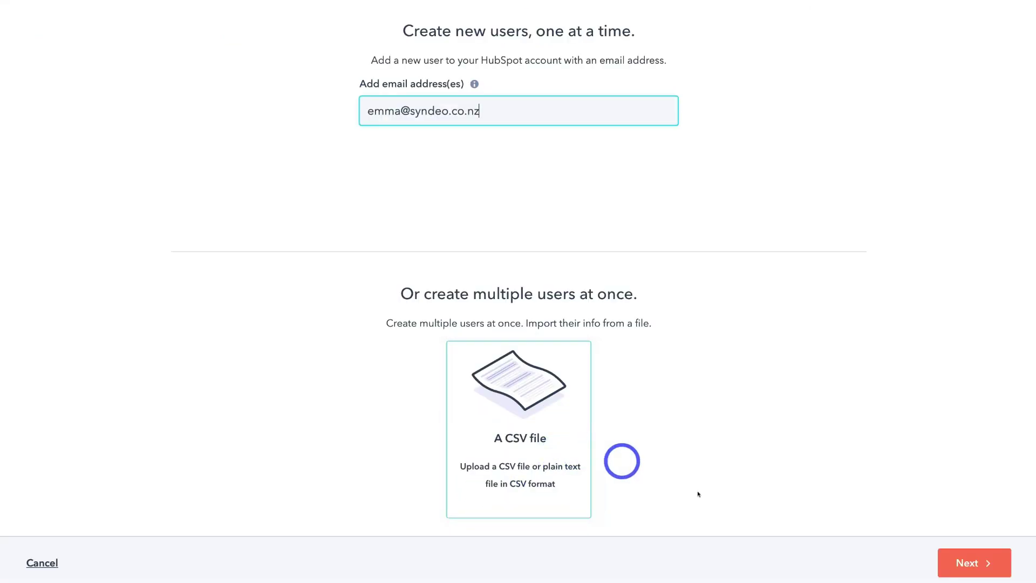
click(971, 561)
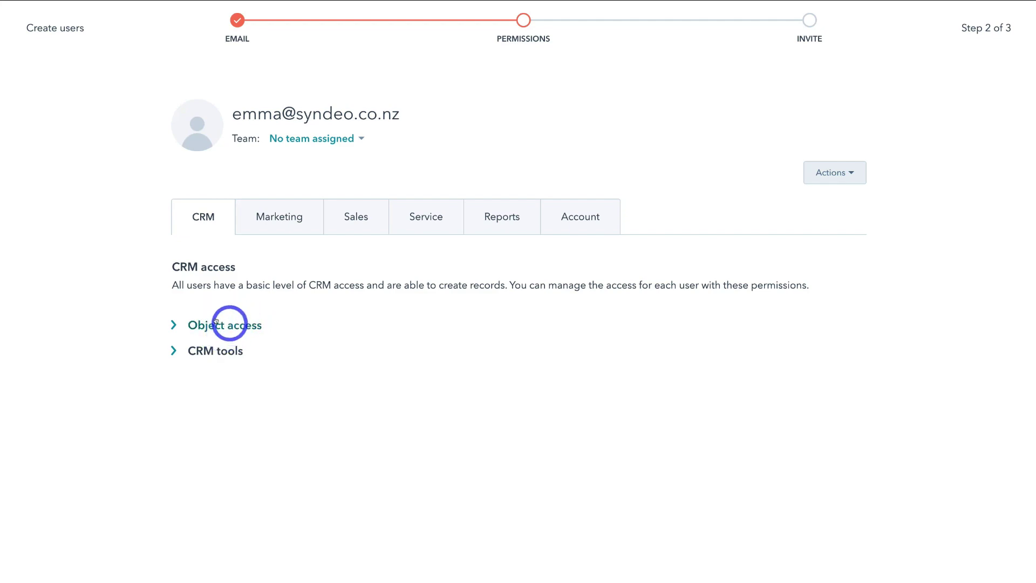
Review the new user's CRM tools permissions without changing actions, then confirm and send the invitation.
click(173, 349)
scroll(296, 367, down, 5)
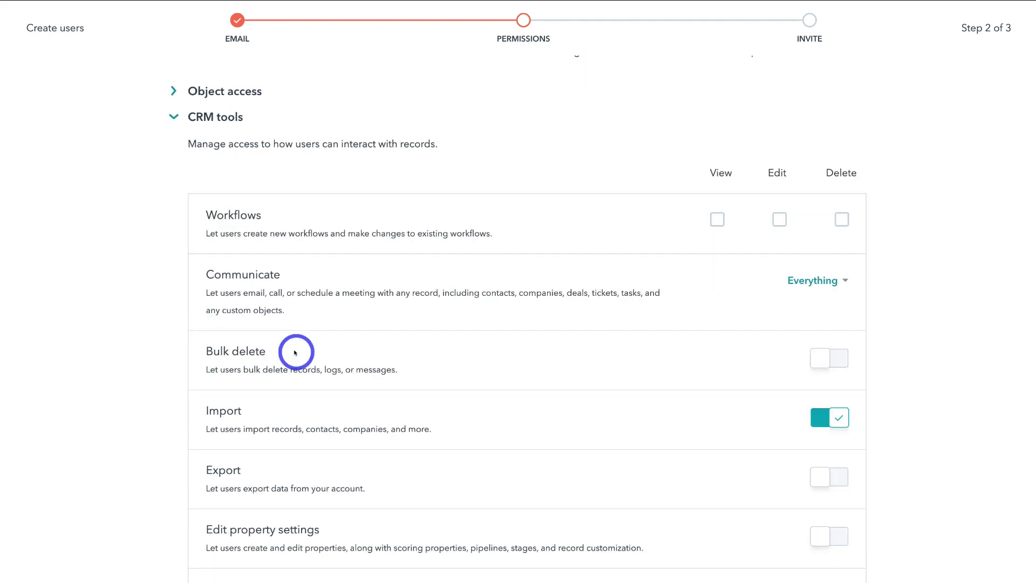
scroll(389, 353, down, 1)
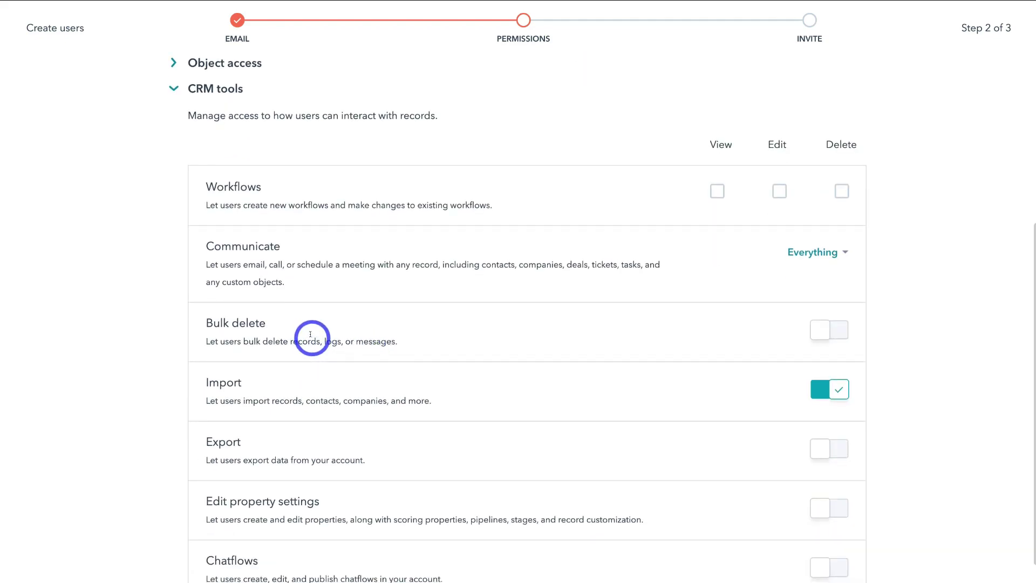
scroll(275, 436, down, 1)
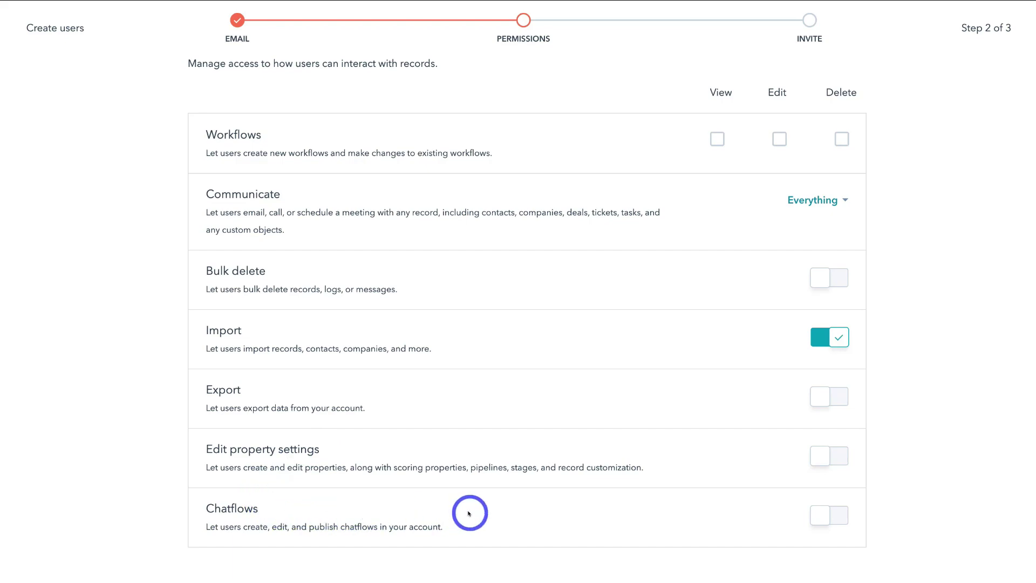
scroll(469, 513, up, 6)
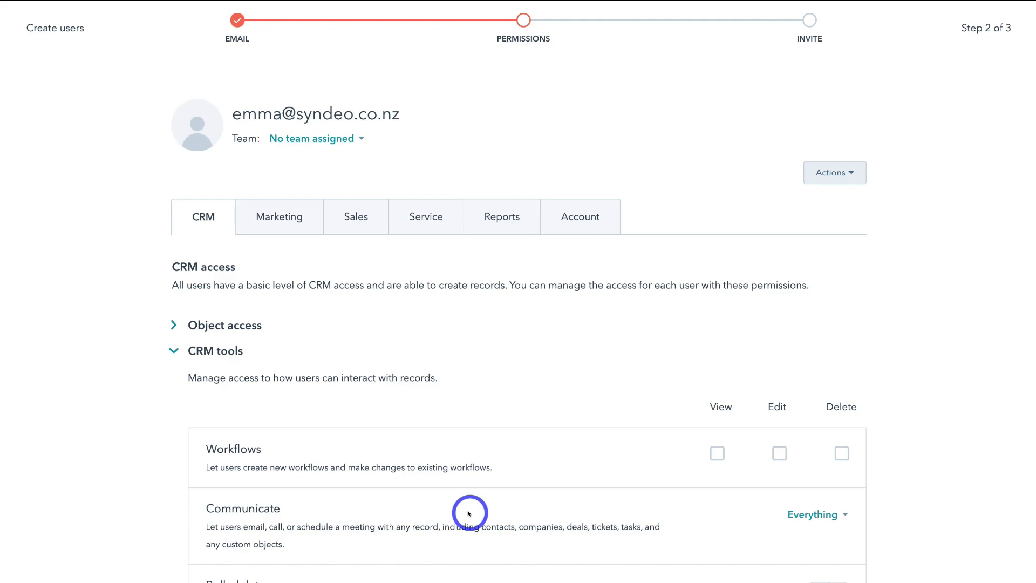
click(842, 172)
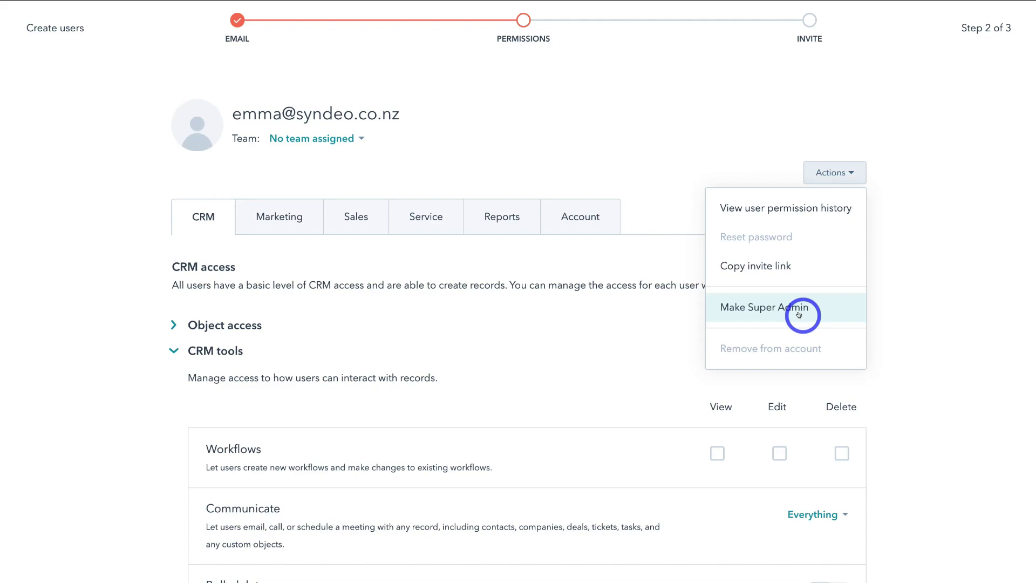
scroll(798, 315, down, 1)
click(900, 253)
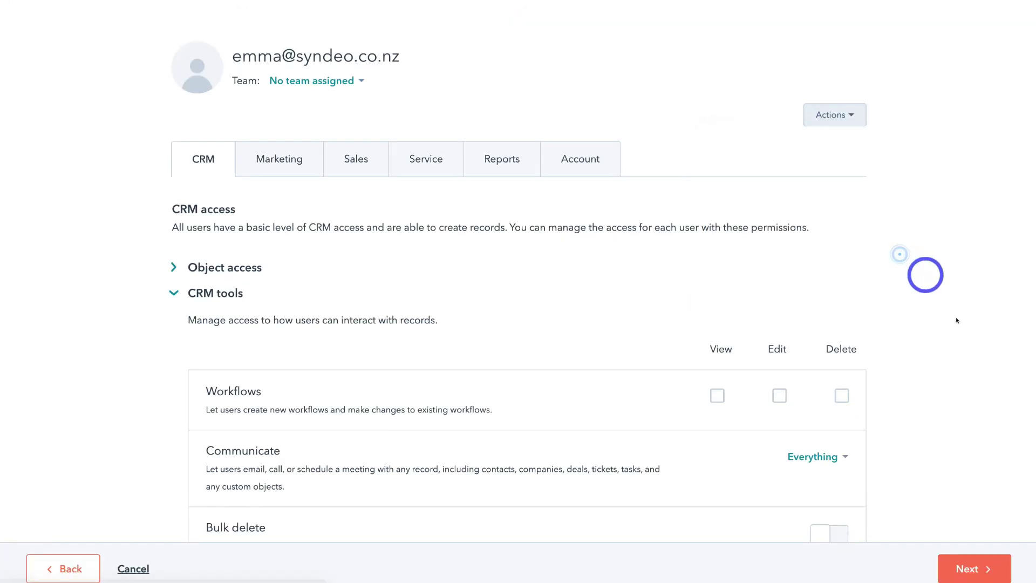
click(969, 568)
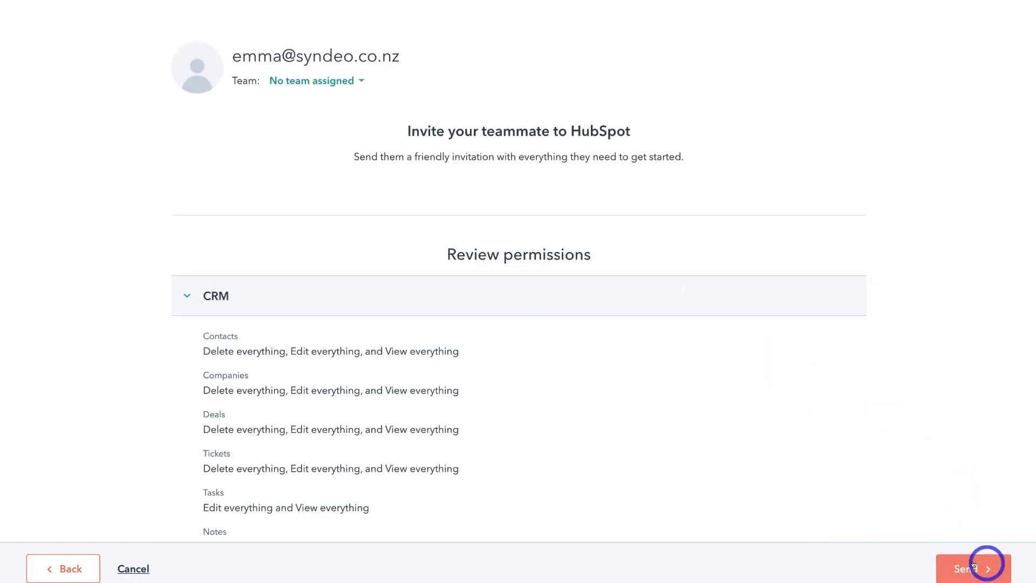
click(971, 566)
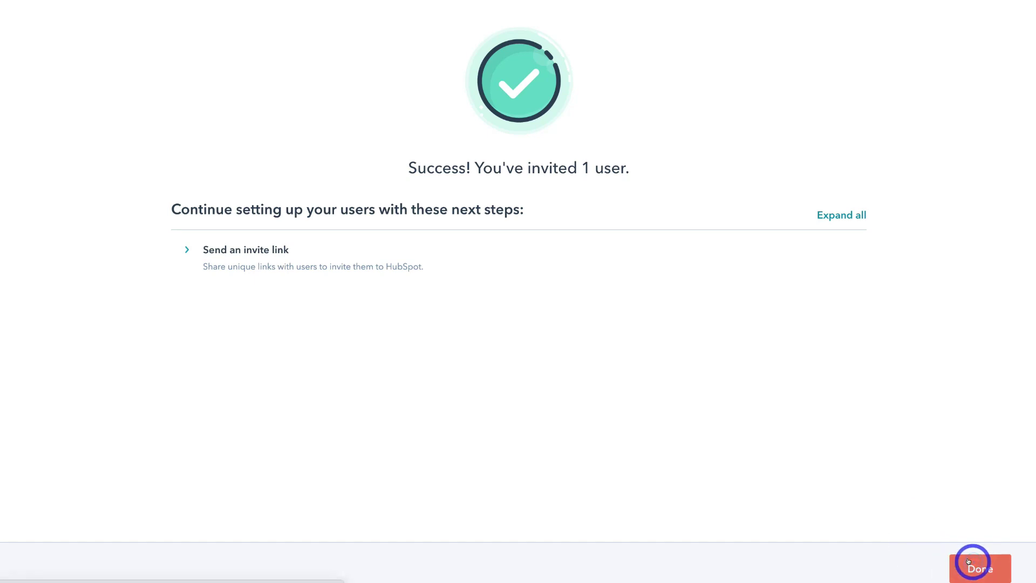
Finish so the teammate shows as invite pending in Users, then expand the Integrations settings.
click(968, 562)
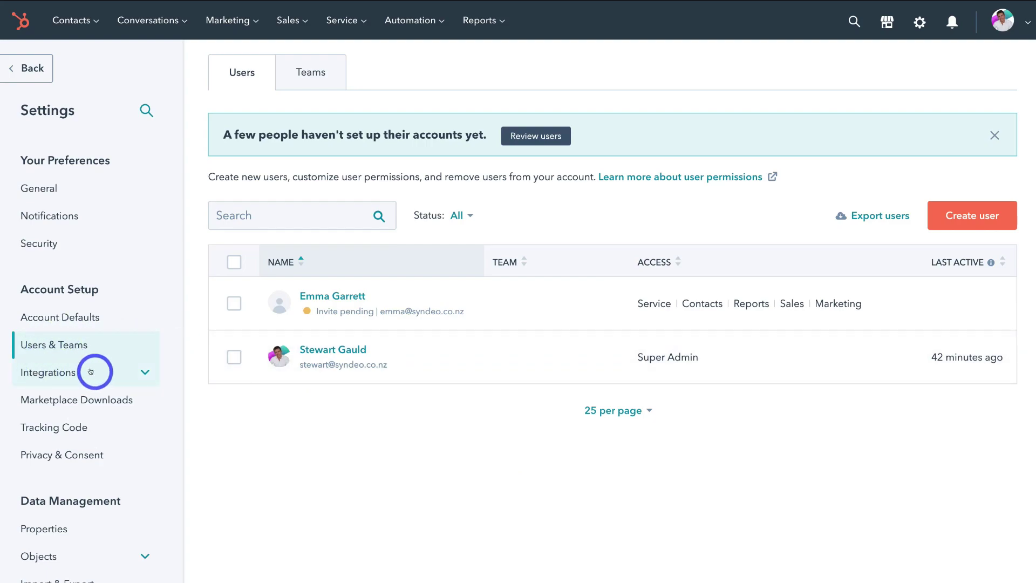
click(145, 369)
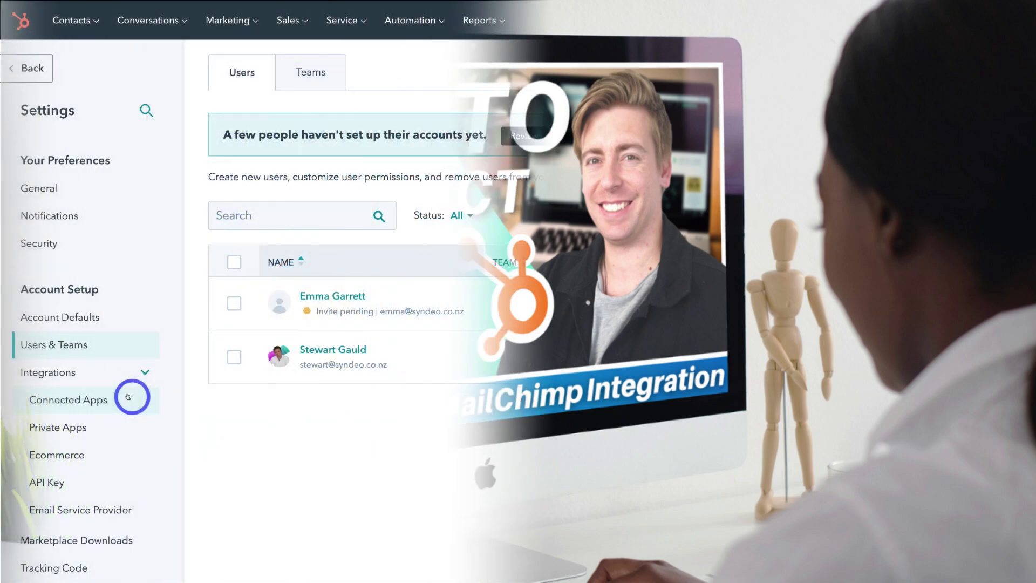
scroll(130, 395, down, 2)
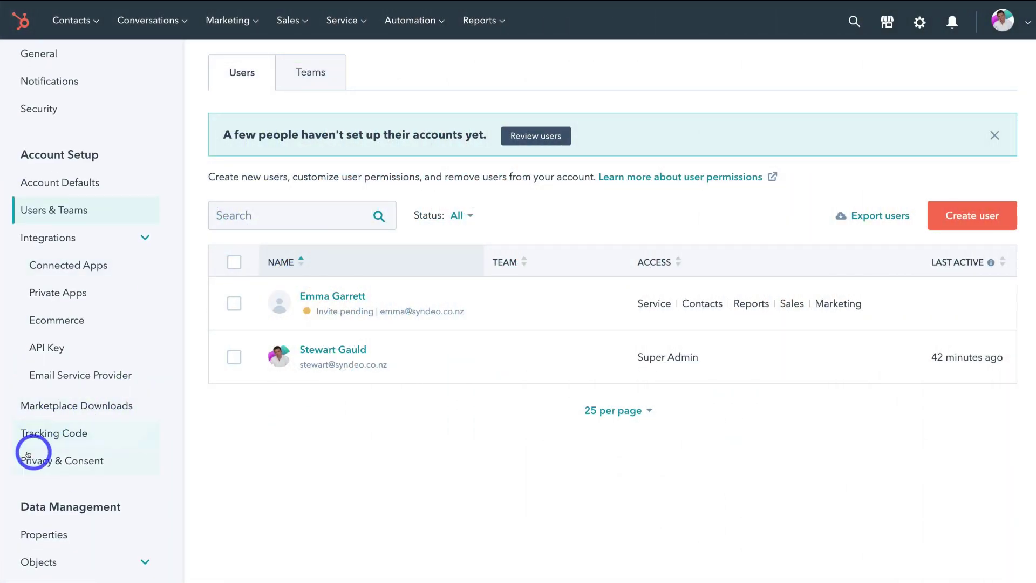
Enable the account's GDPR tools in the privacy and consent settings.
click(119, 460)
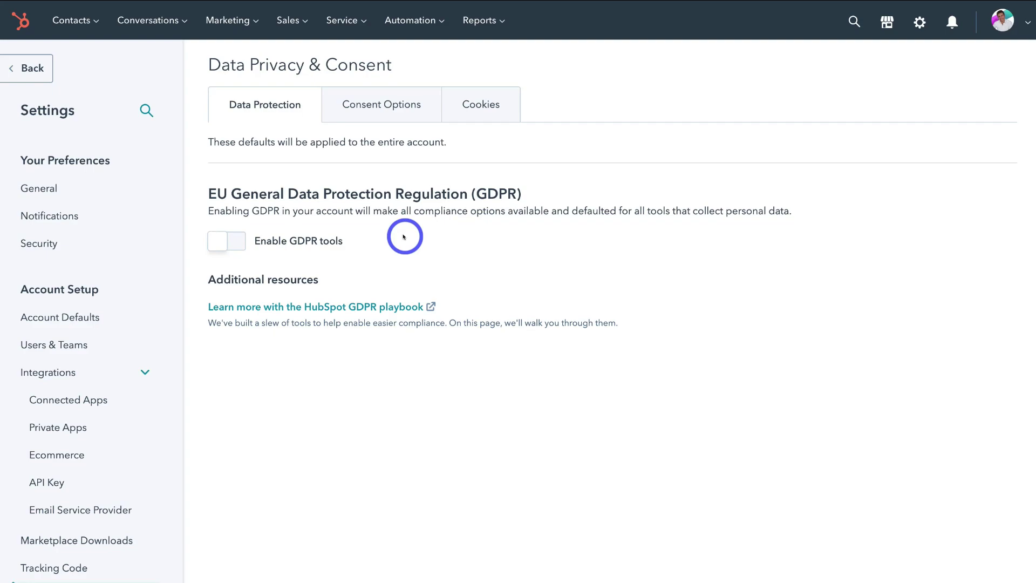
click(220, 242)
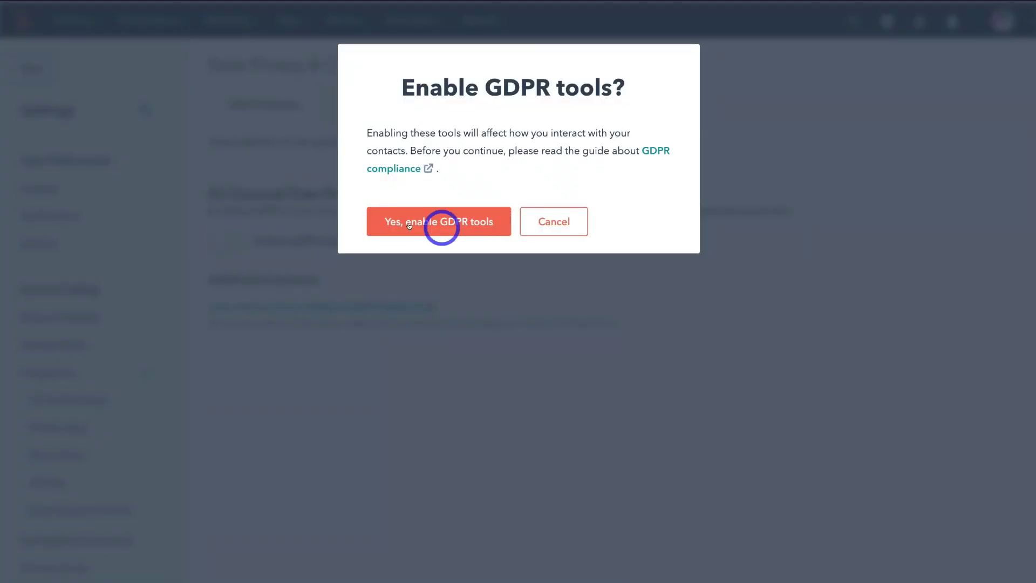
click(438, 224)
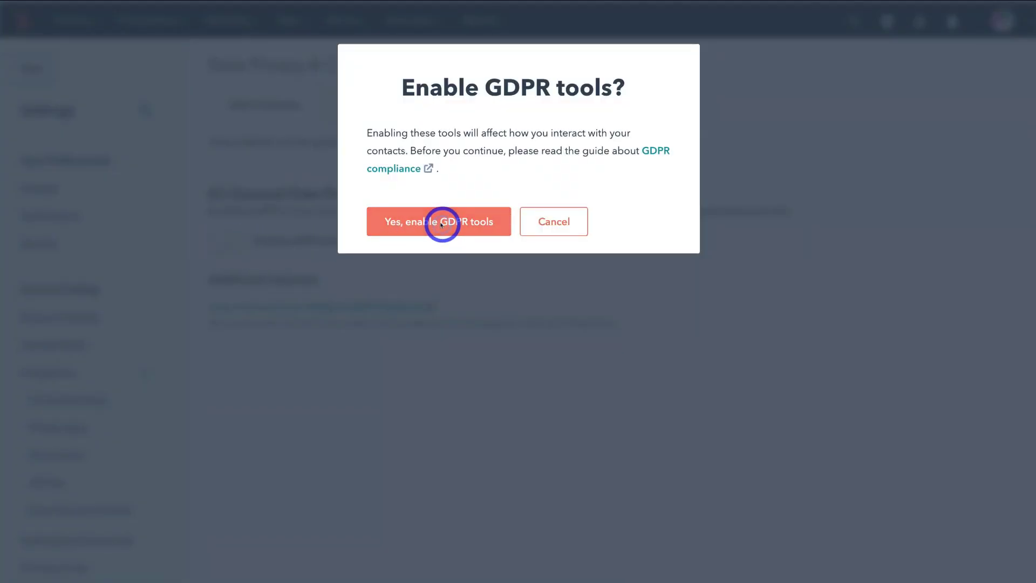
Go to the Properties page under Data Management to list contact properties.
scroll(167, 316, down, 2)
scroll(167, 316, down, 3)
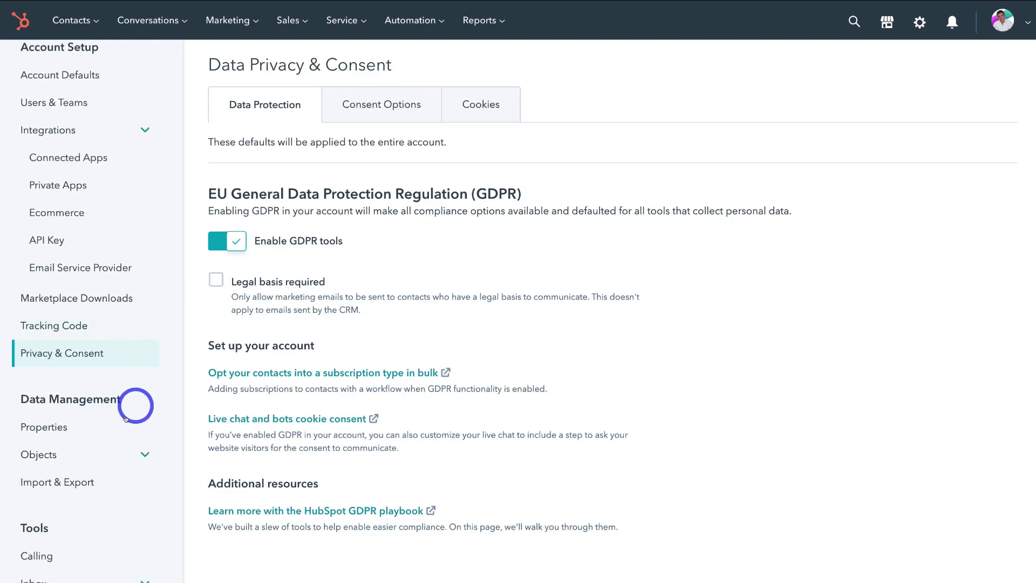
click(86, 435)
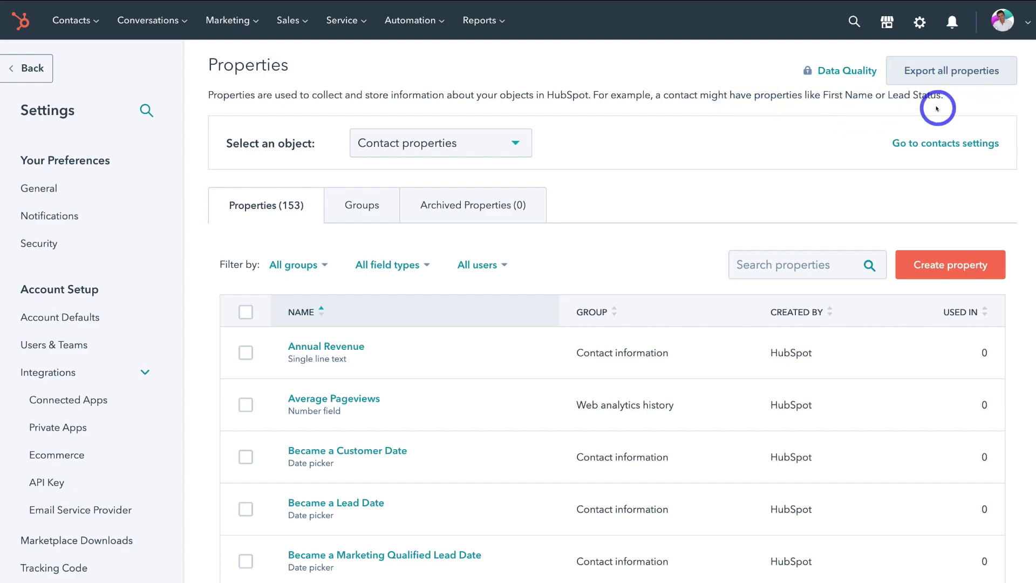
Browse the table of 153 contact properties, such as Annual Revenue and Average Pageviews.
mouse_move(641, 329)
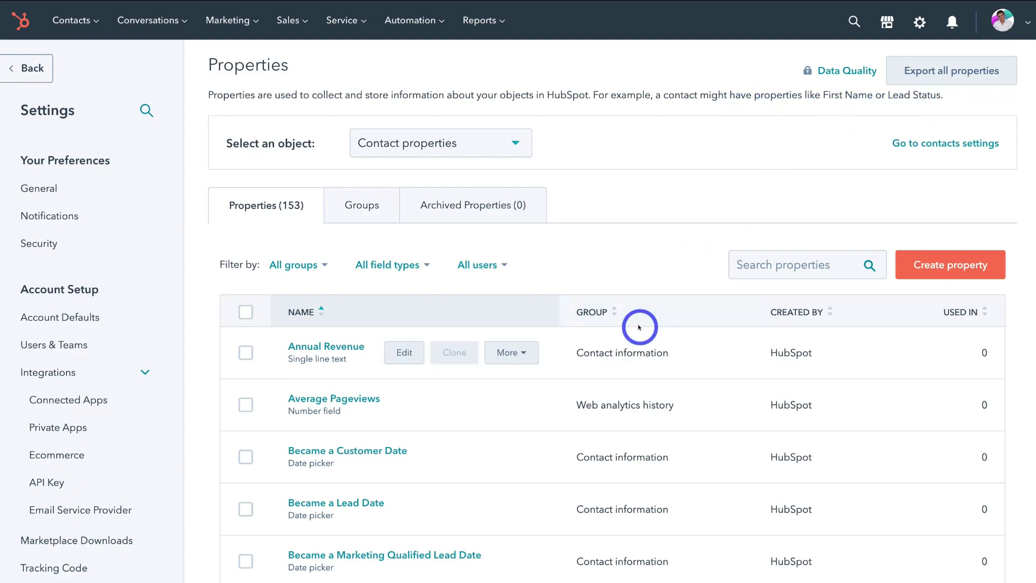
scroll(638, 324, down, 1)
scroll(638, 324, down, 5)
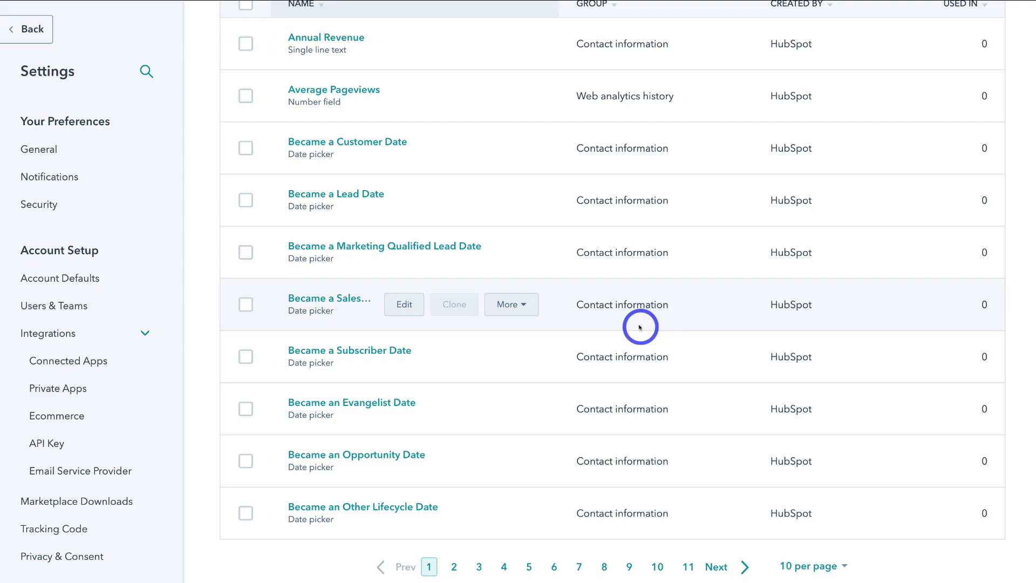
scroll(640, 327, up, 6)
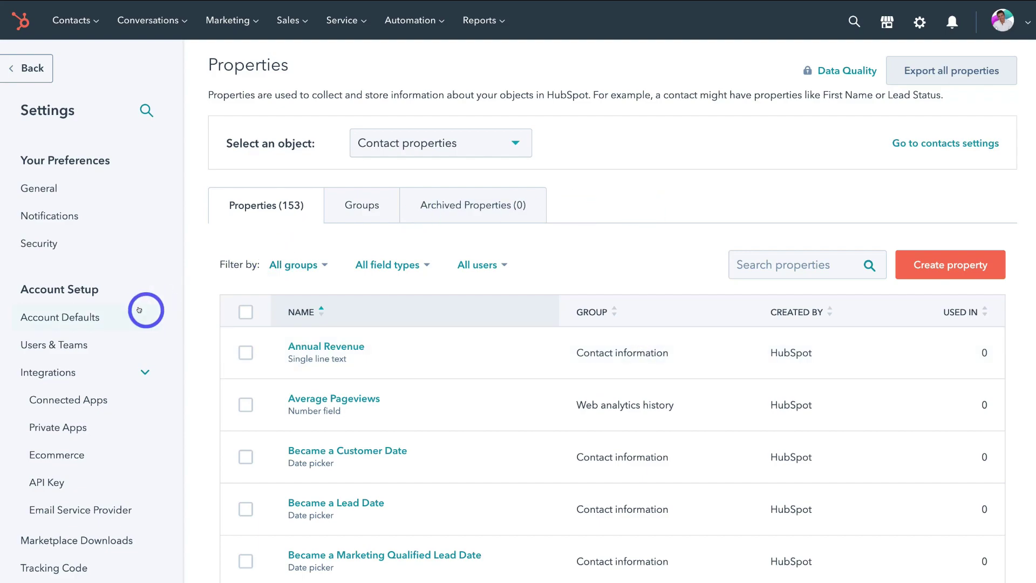
scroll(143, 309, down, 4)
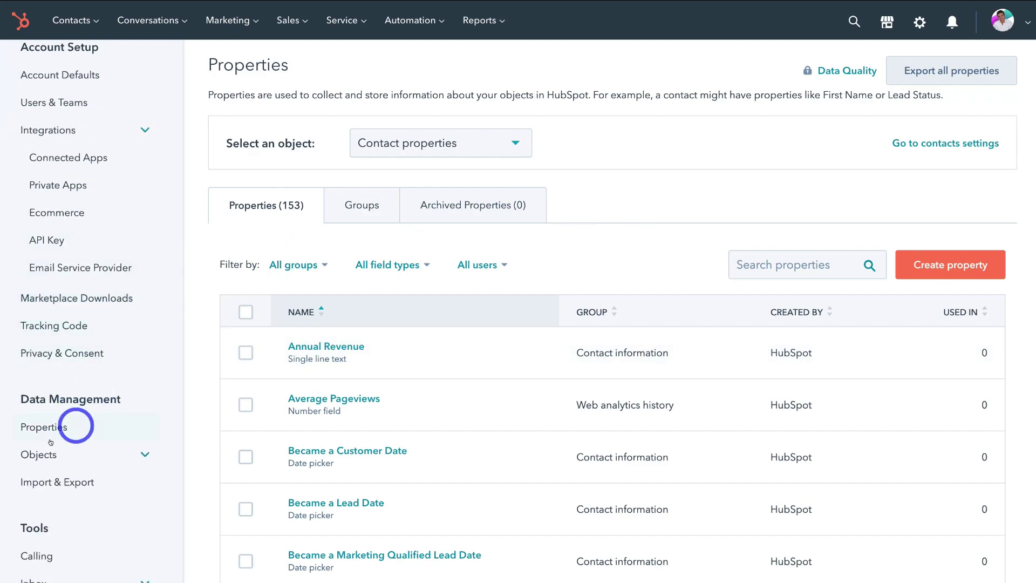
Expand Objects in the sidebar and open the Contacts object settings.
click(81, 456)
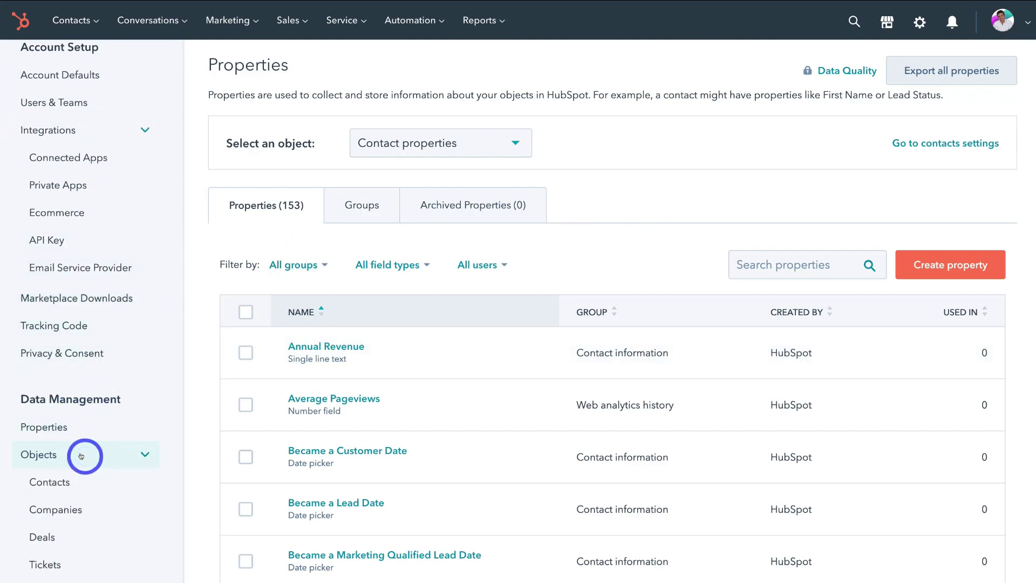
scroll(81, 456, down, 3)
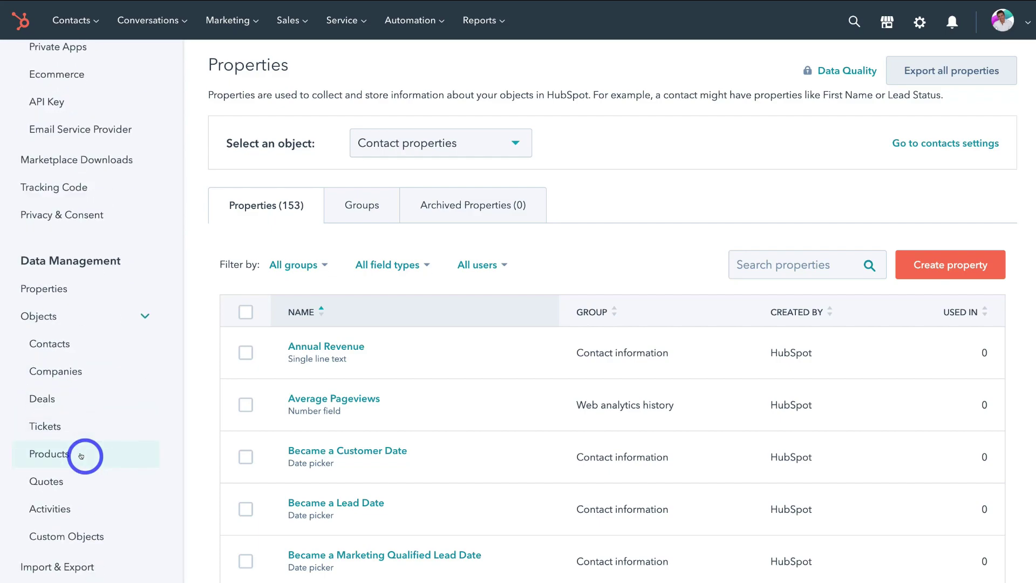
click(102, 345)
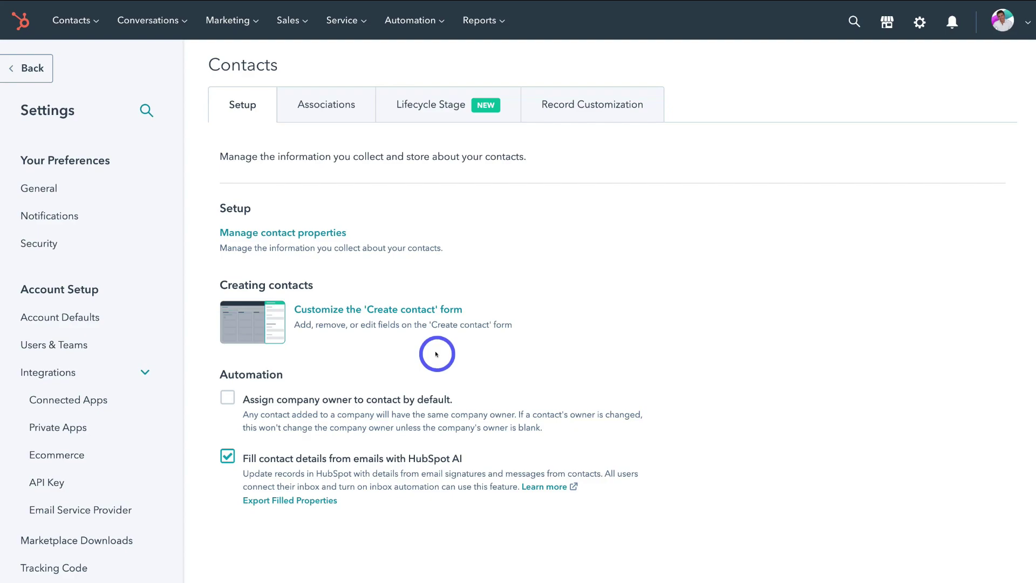
Review Contacts Setup (company owner assignment off, AI contact fill on) and expand Inbox.
scroll(127, 400, down, 5)
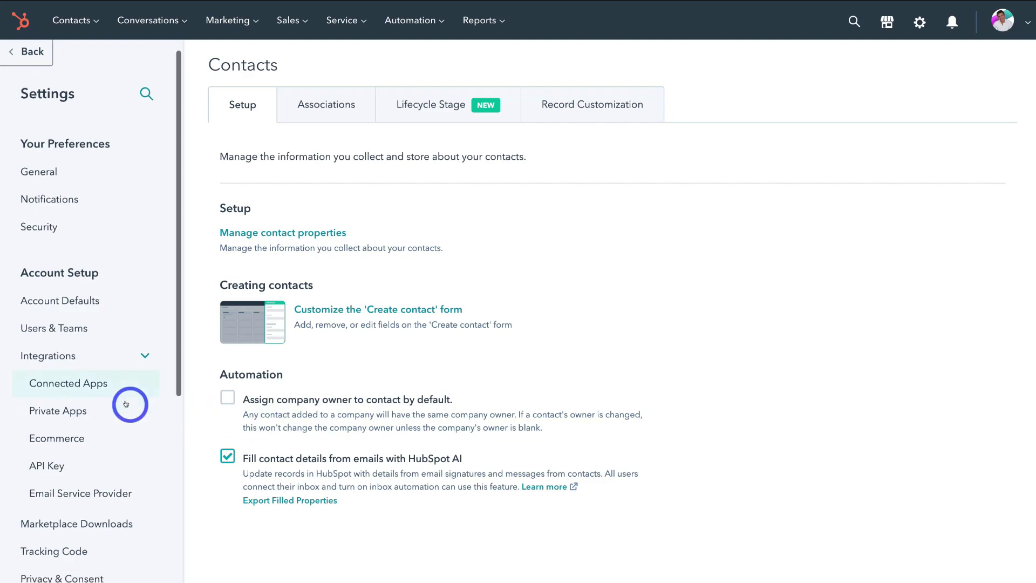
scroll(126, 404, down, 1)
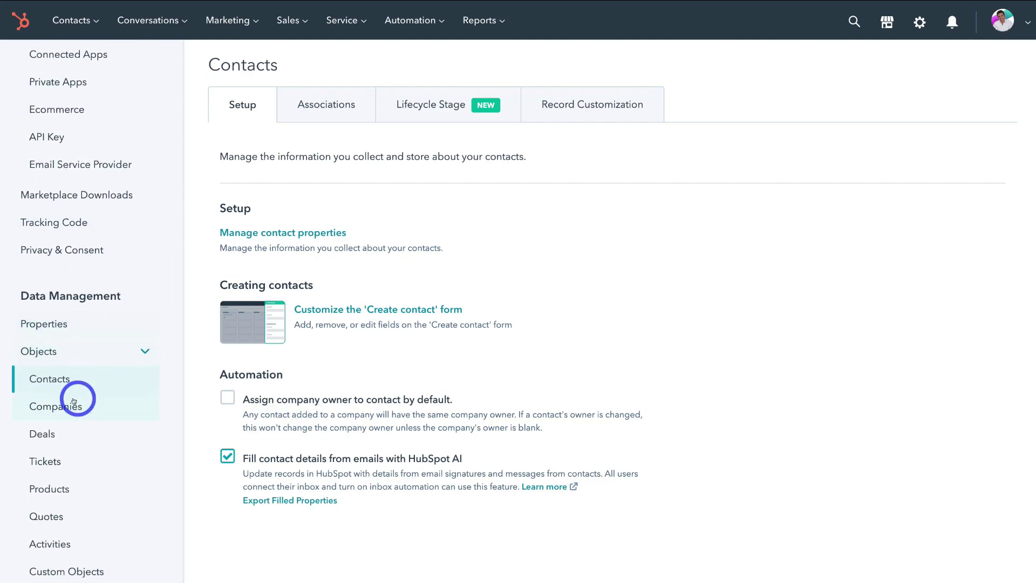
scroll(76, 398, down, 1)
scroll(73, 401, down, 1)
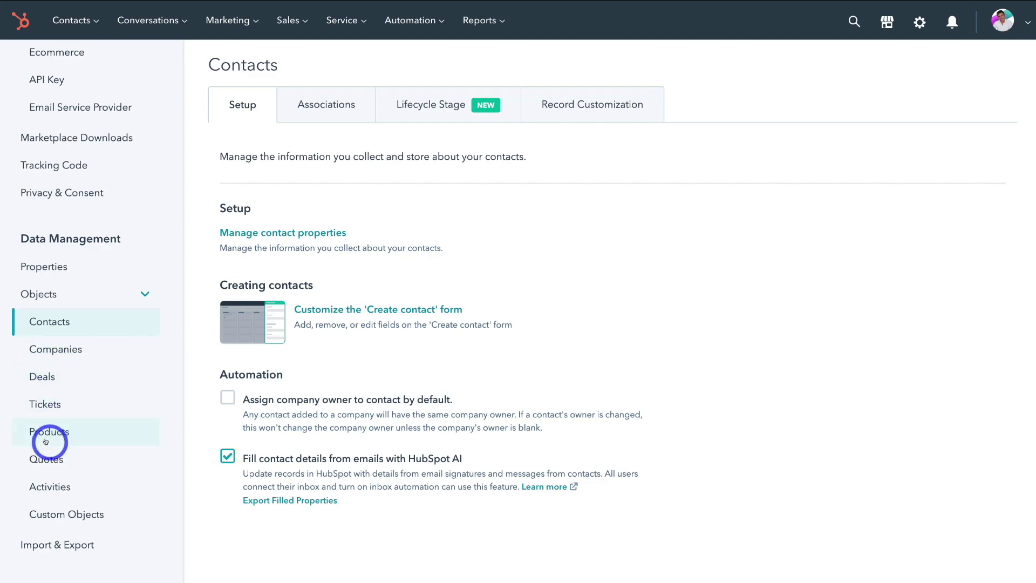
scroll(108, 438, down, 1)
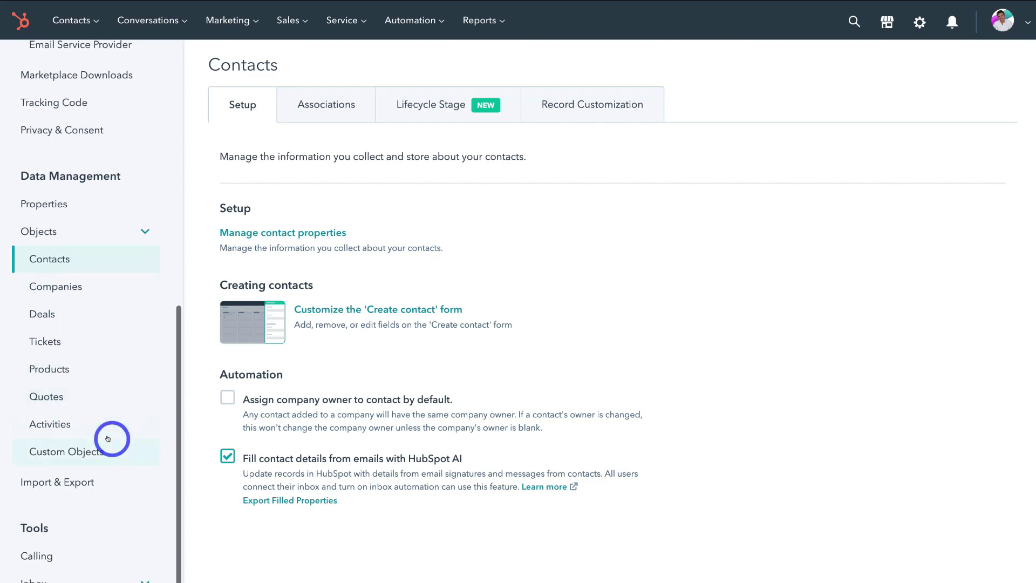
scroll(111, 540, down, 1)
click(99, 528)
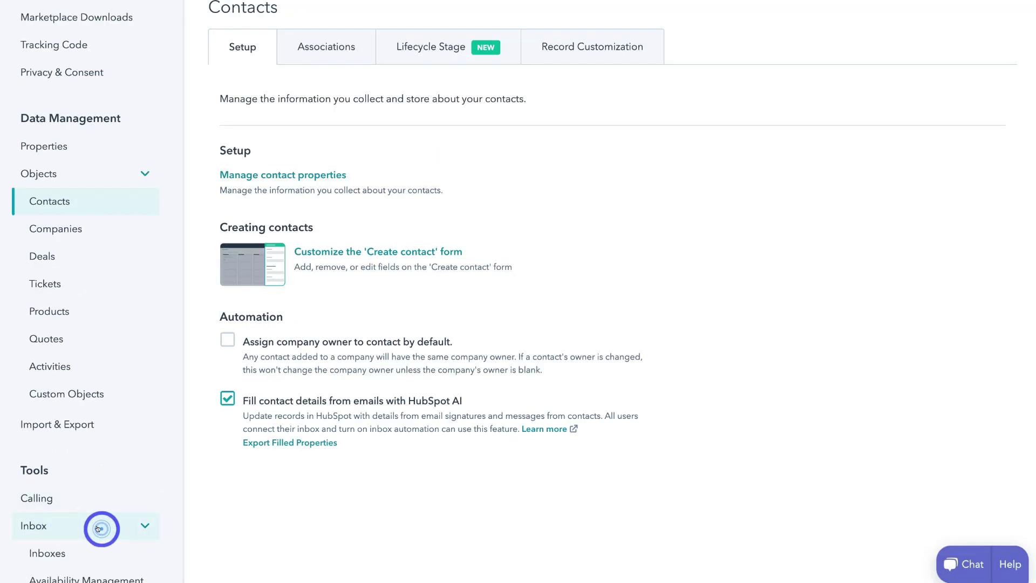
Check the Inboxes page: no connected channels, fallback email off, Slack integration.
click(81, 532)
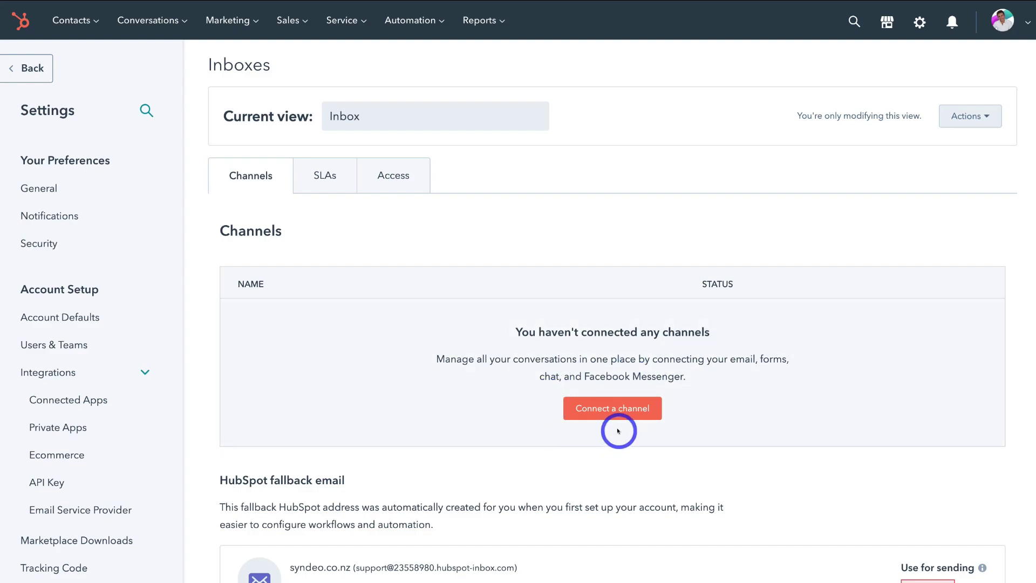
scroll(619, 430, down, 3)
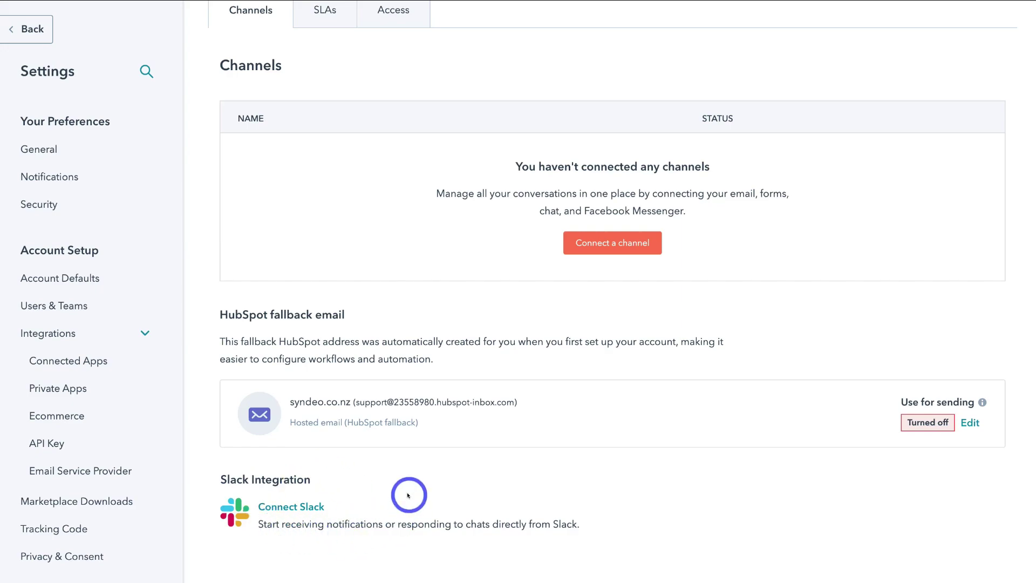
scroll(106, 487, down, 10)
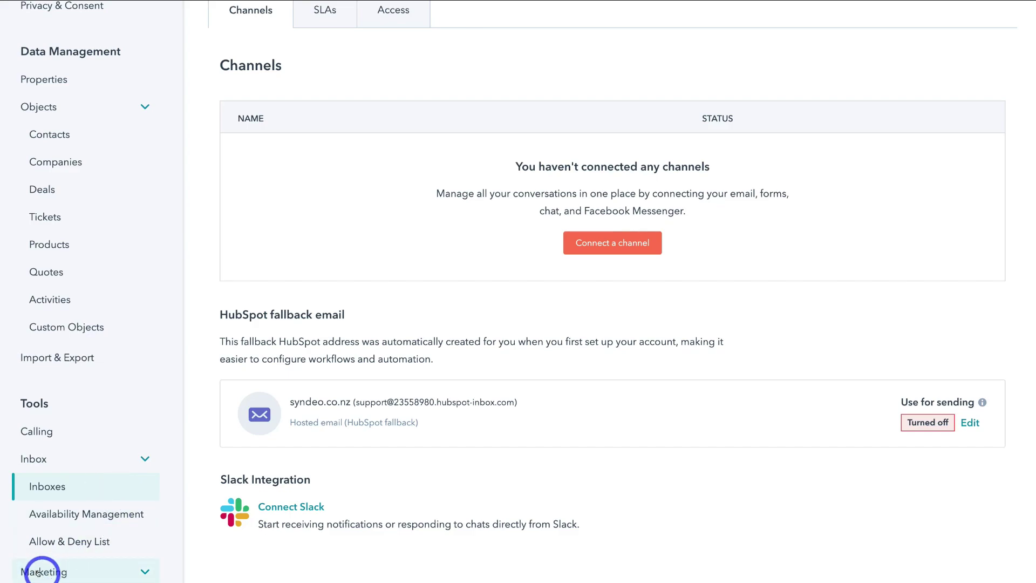
scroll(77, 571, down, 2)
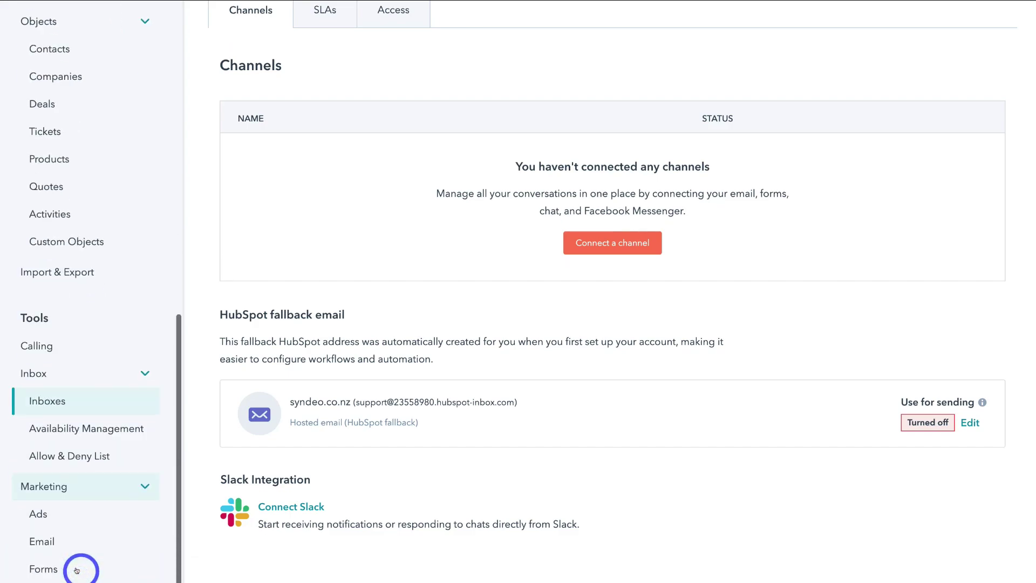
View Forms Styles: Helvetica size 14 text, button color ff7a59, and preview.
click(76, 570)
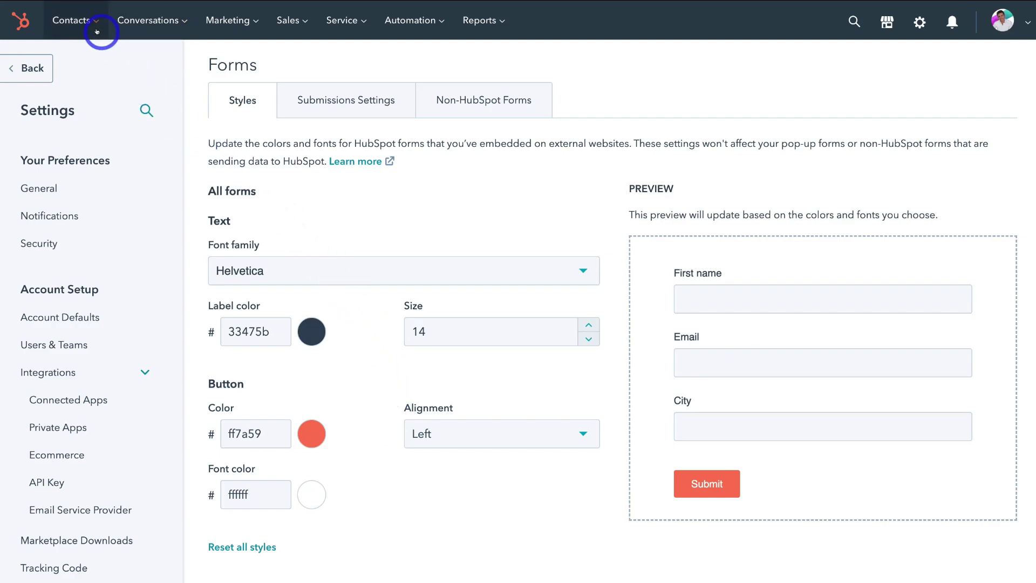
mouse_move(292, 28)
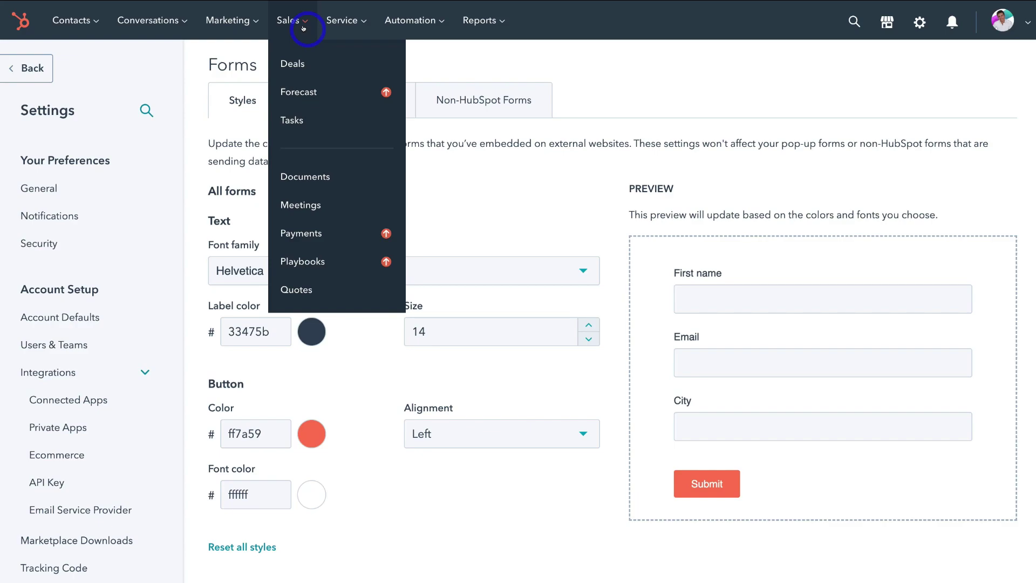
mouse_move(348, 27)
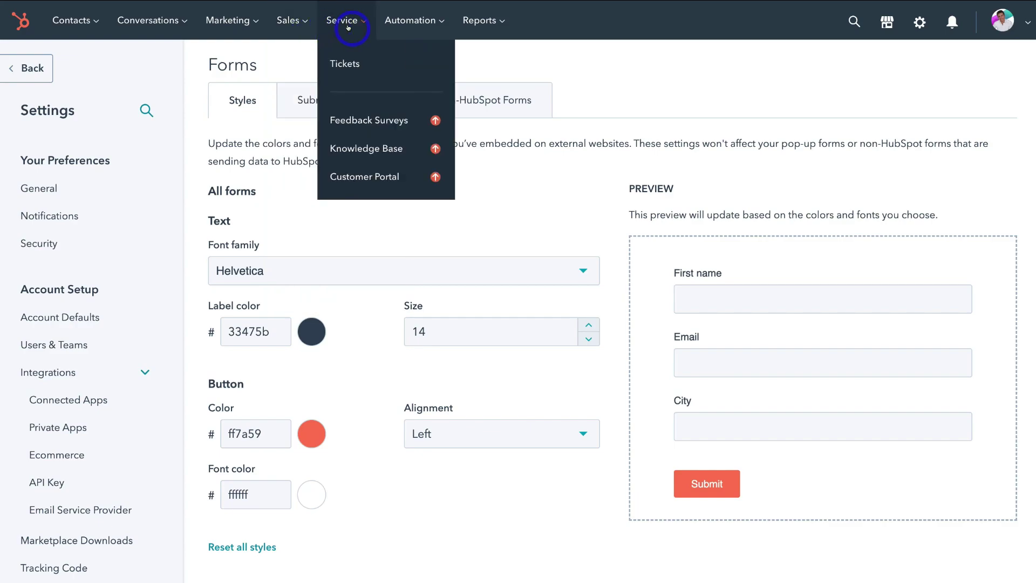
mouse_move(476, 27)
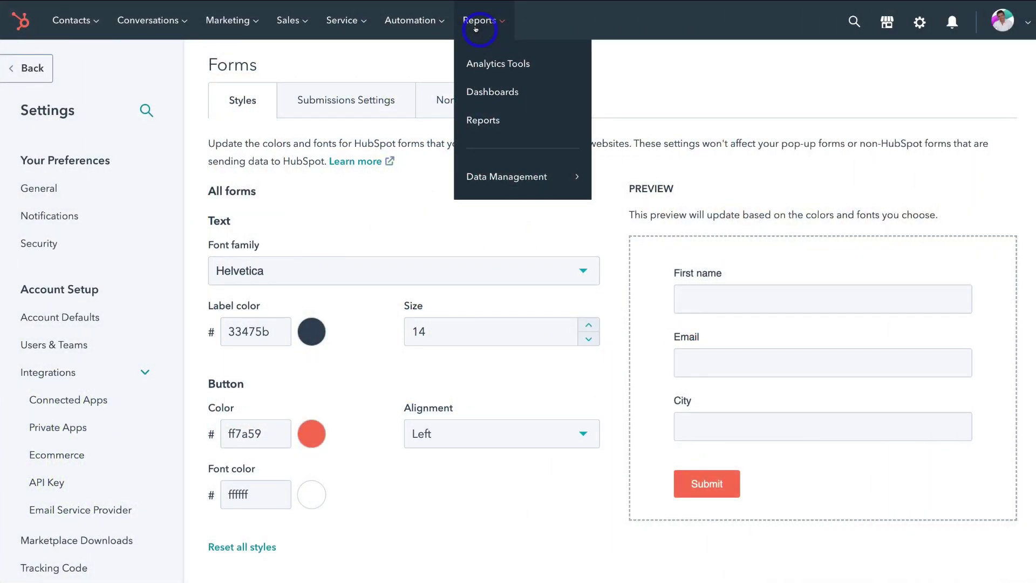
mouse_move(238, 24)
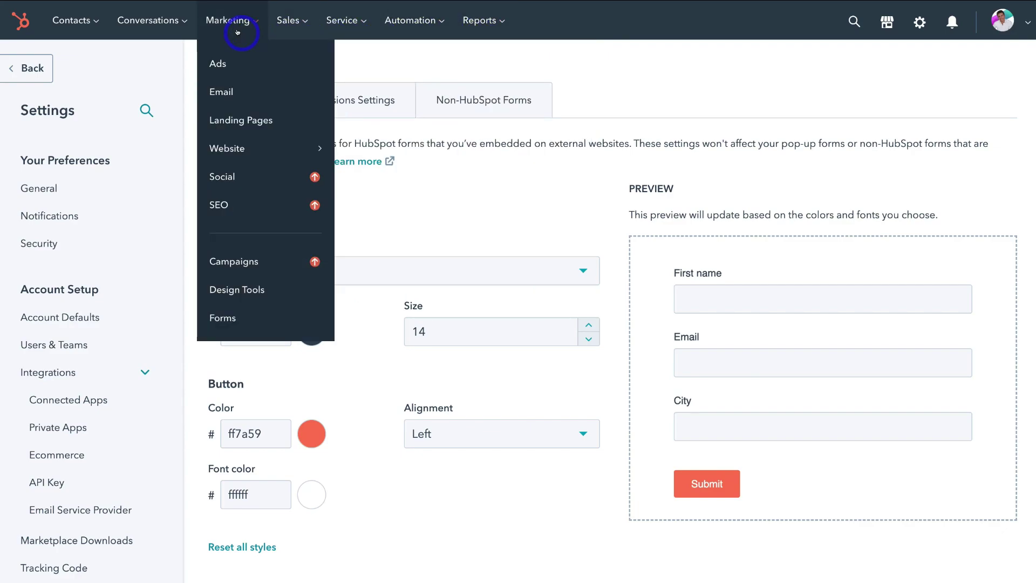
mouse_move(247, 145)
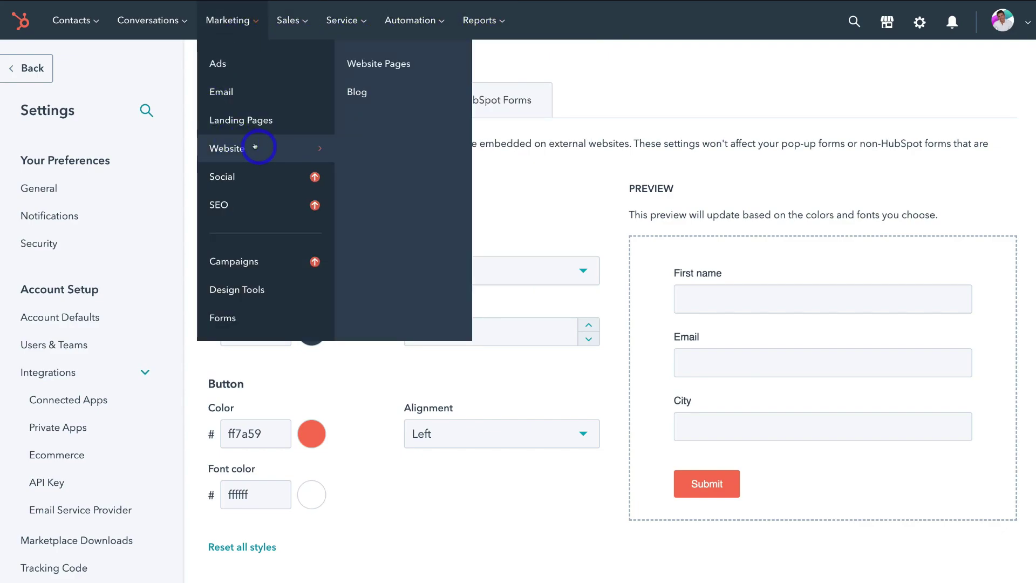